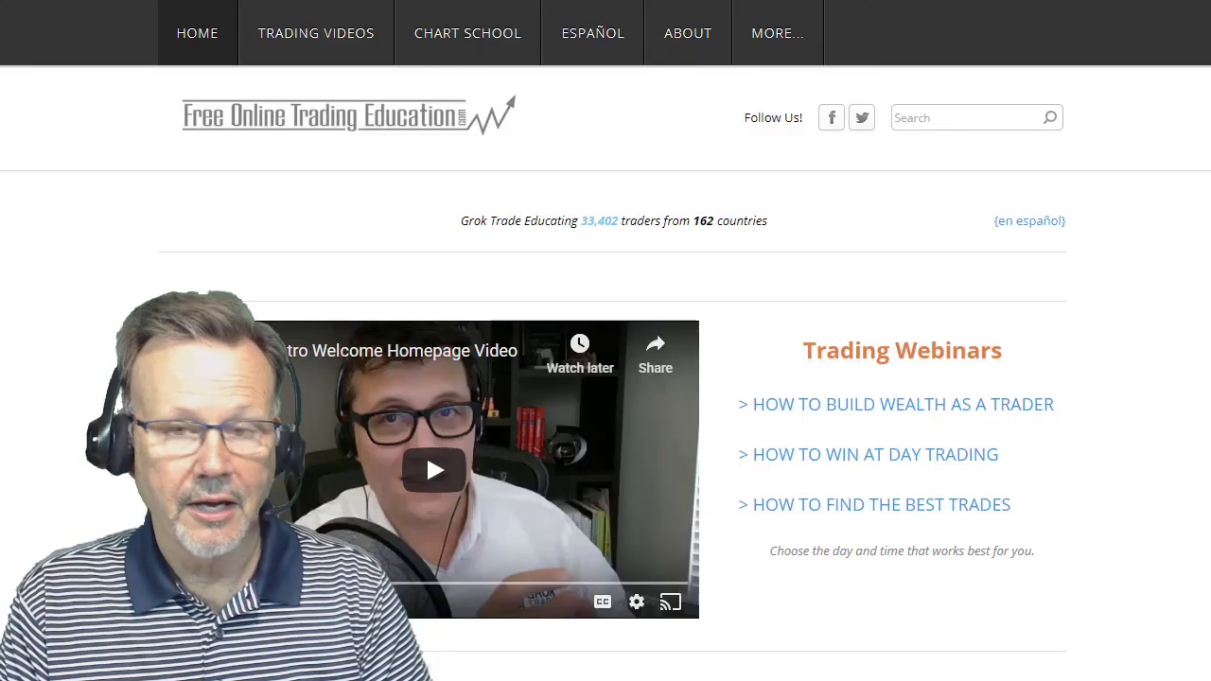
Go to Chart School, circle Ascending Triangle under Stock Chart Patterns, and open its page
mouse_move(460, 44)
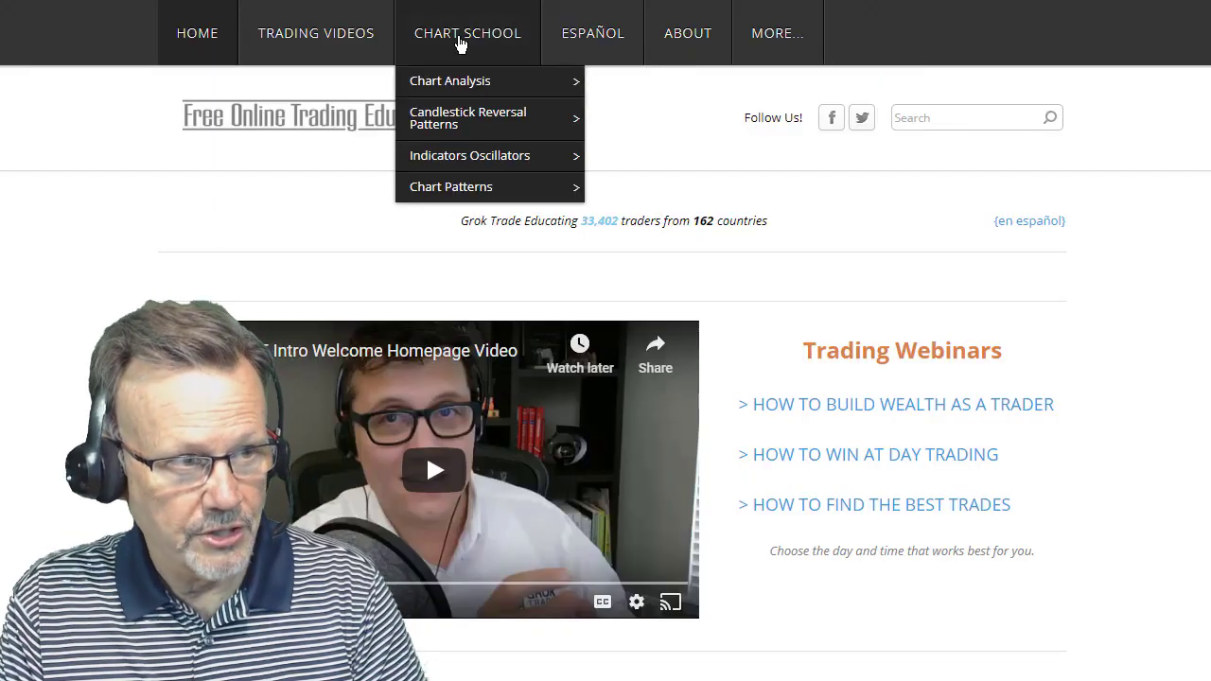
click(461, 40)
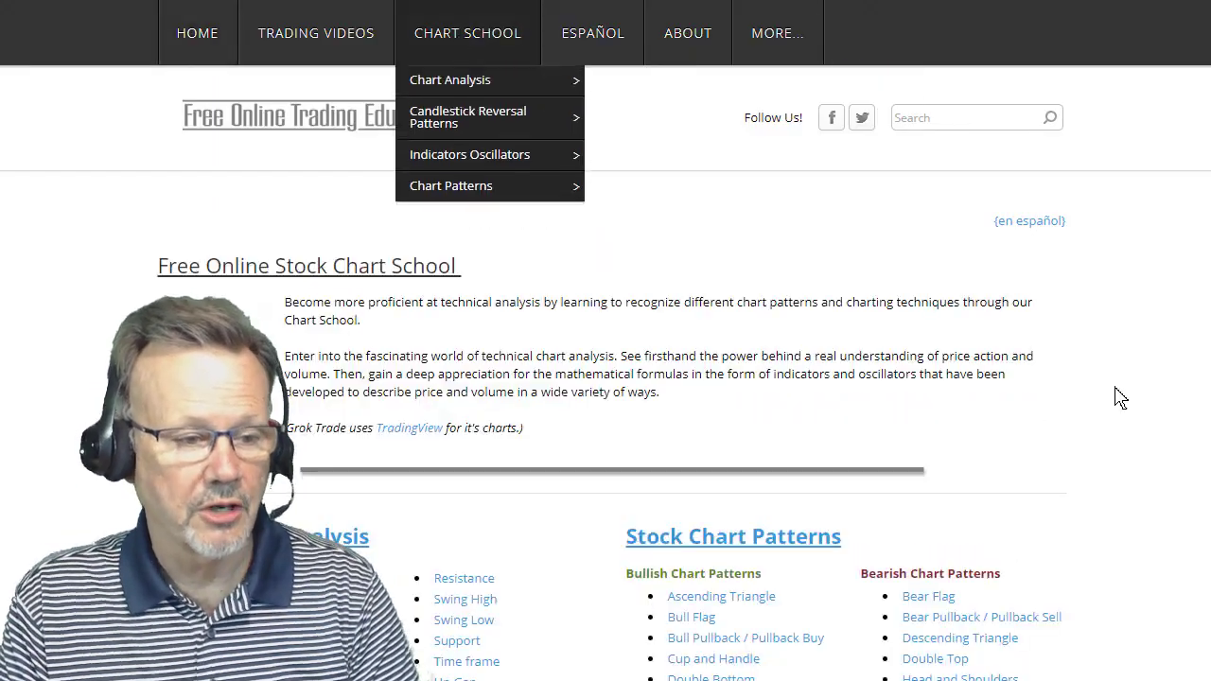
scroll(1041, 432, down, 3)
scroll(1039, 435, down, 1)
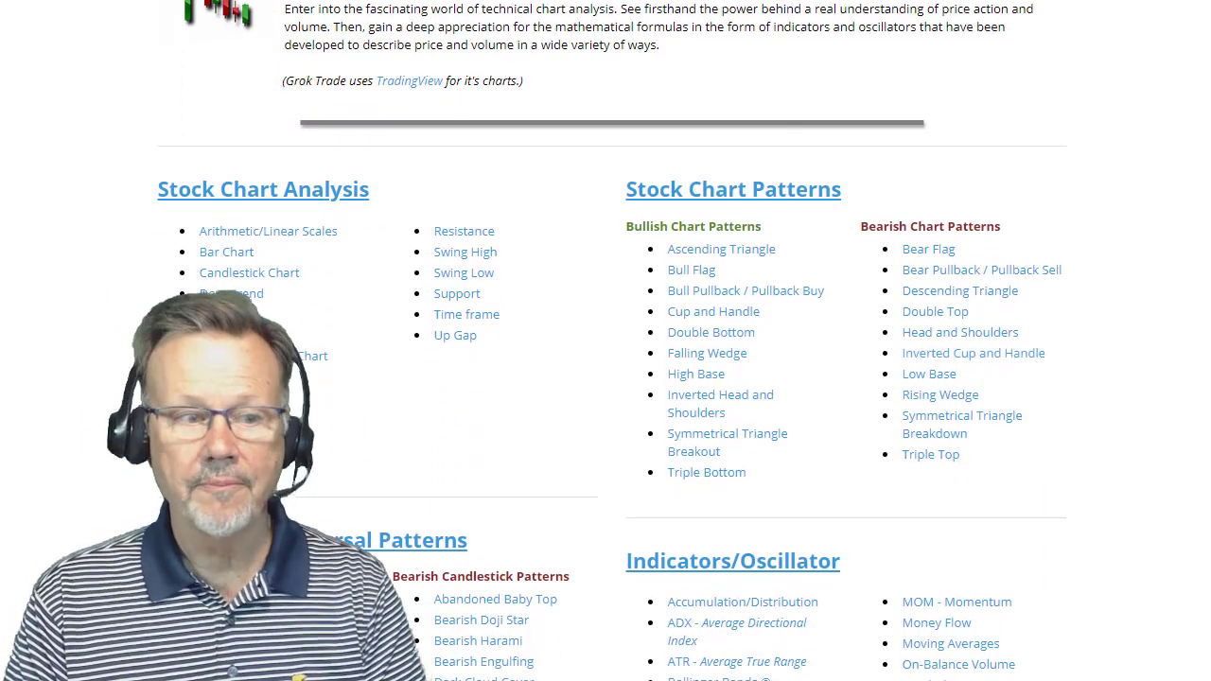
mouse_move(696, 222)
mouse_down()
mouse_move(729, 283)
mouse_move(705, 210)
mouse_up()
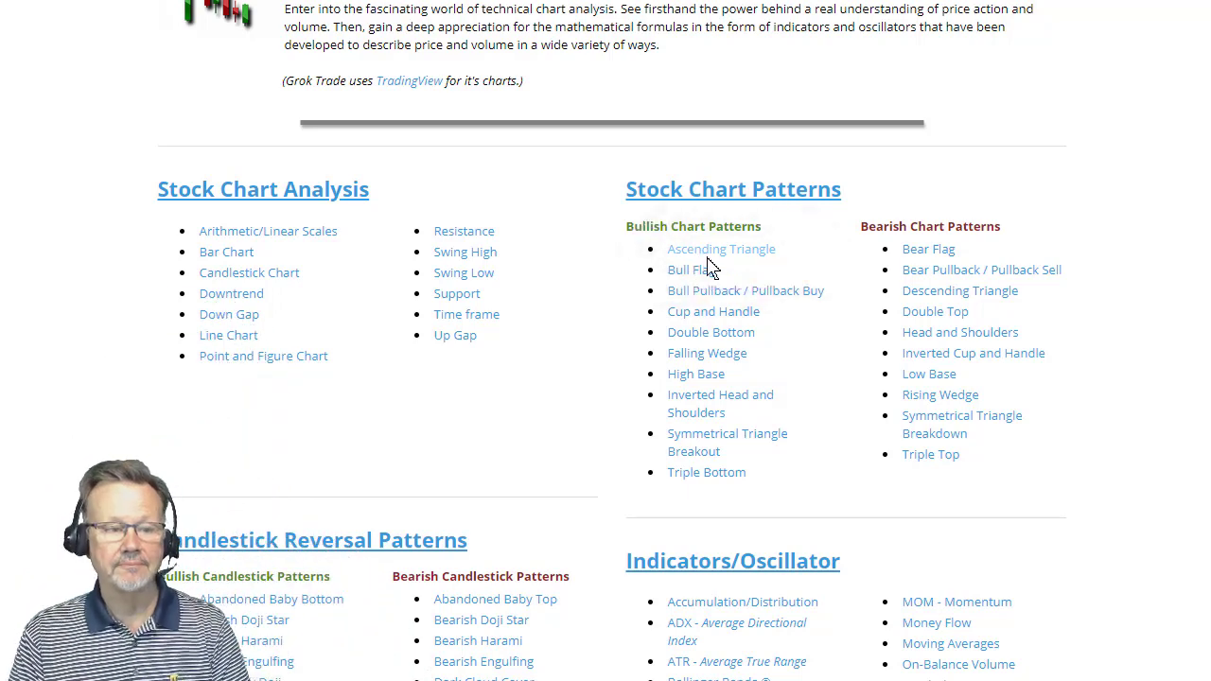
click(705, 259)
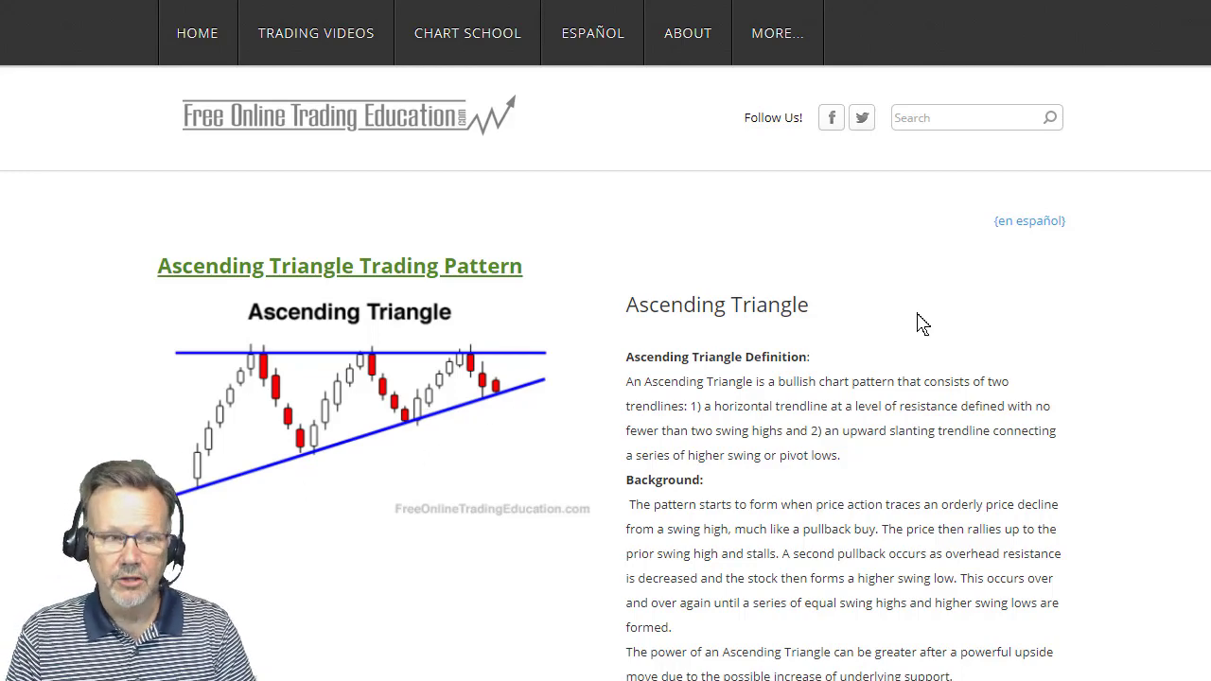
Scroll past the definition and Practical Use to the Real-life Ascending Triangle Examples charts
scroll(914, 327, down, 3)
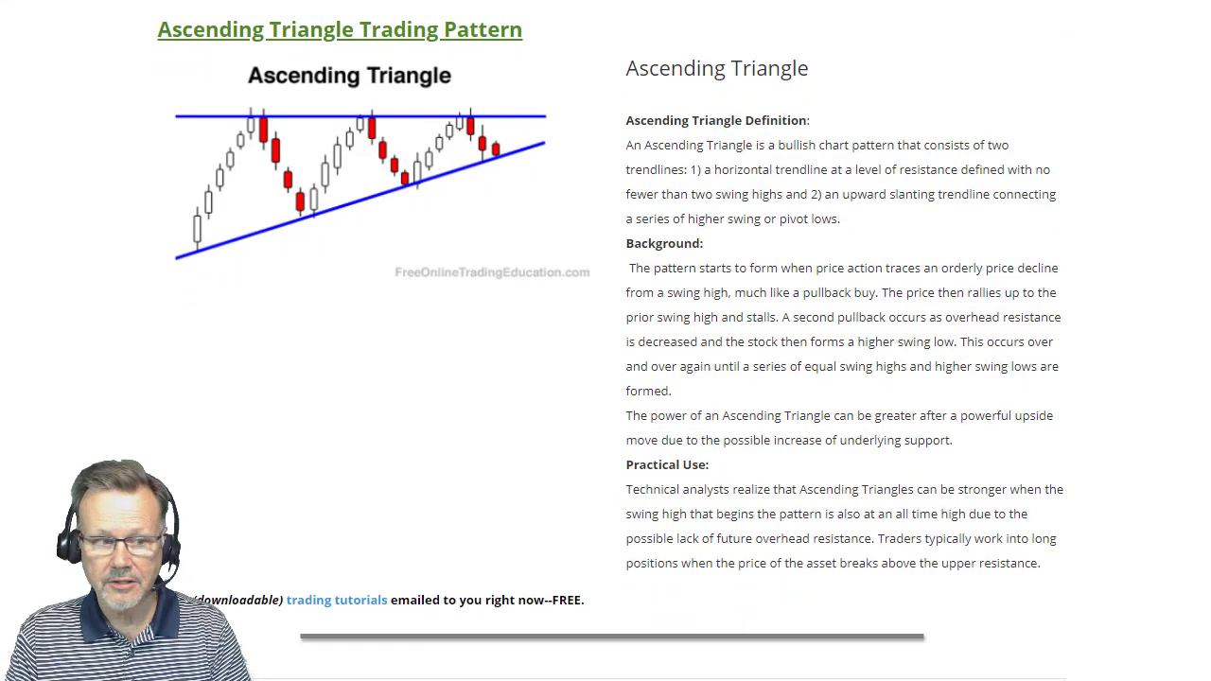
scroll(1077, 359, down, 3)
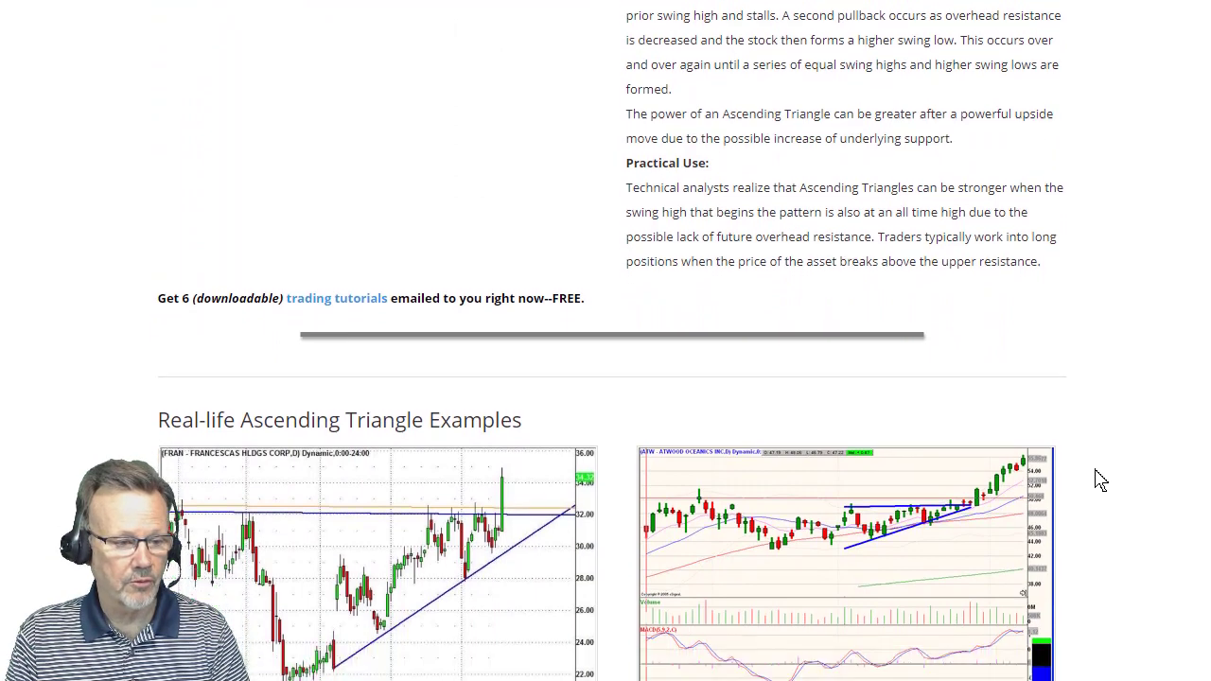
scroll(1099, 481, down, 3)
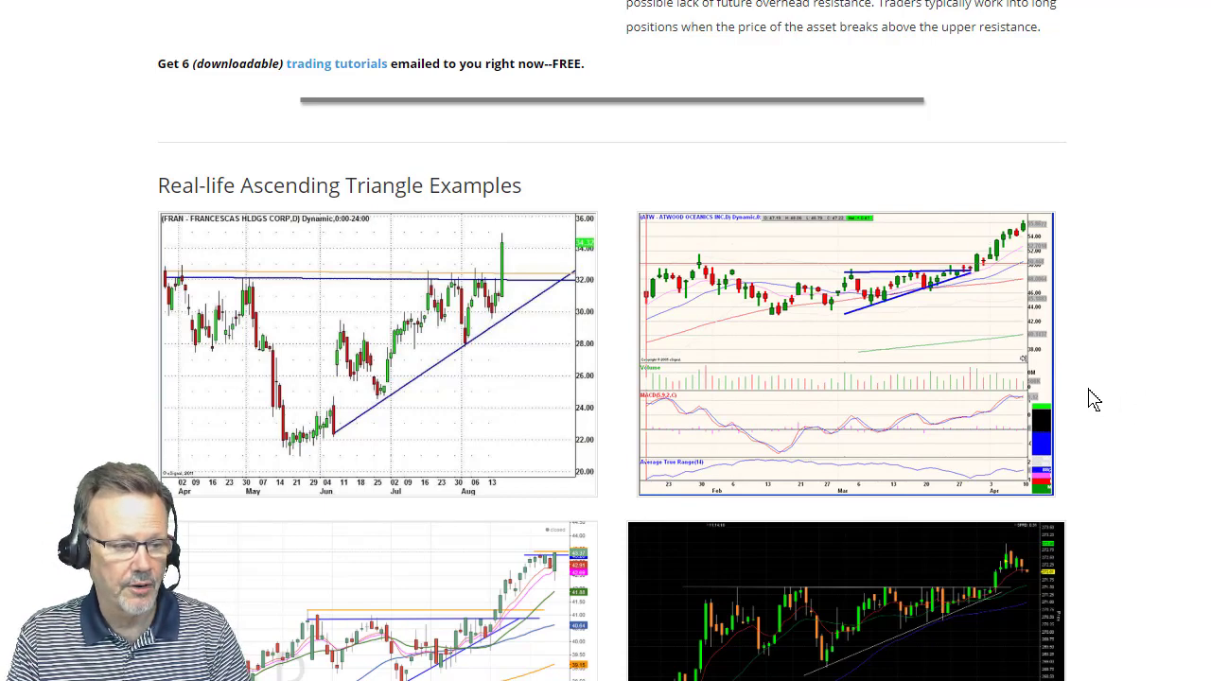
scroll(1093, 398, down, 3)
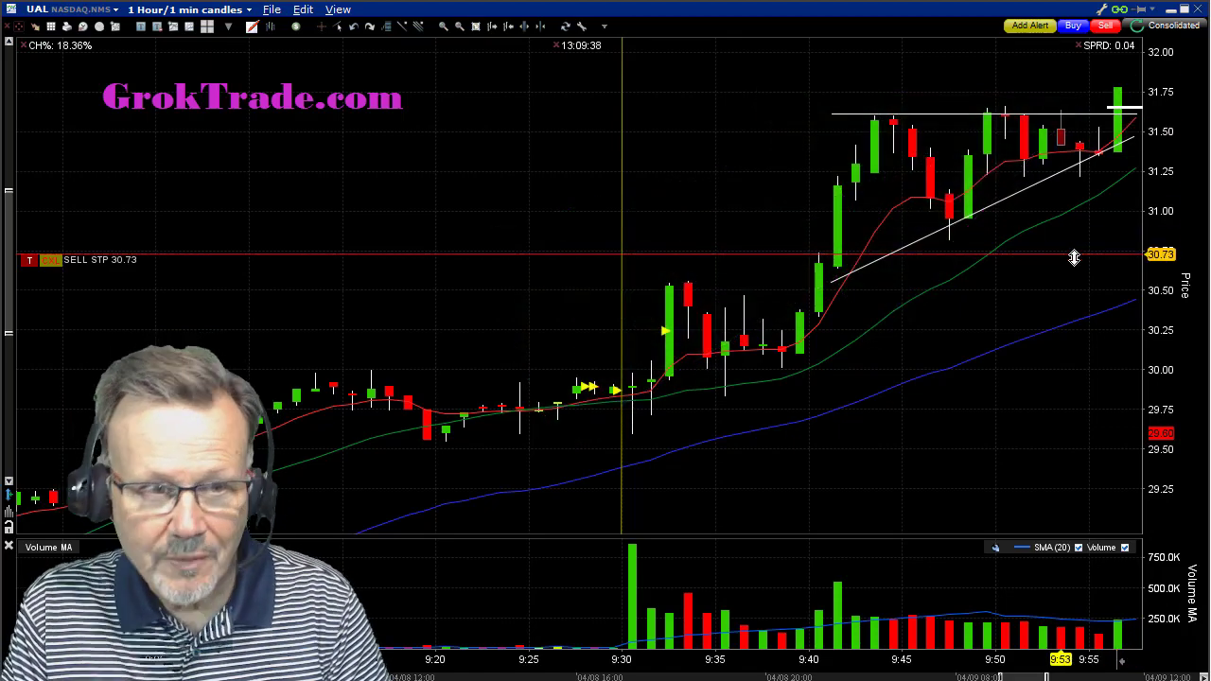
Drag the UAL SELL STP line from 30.73 up to about 31.10
drag(1074, 257, 1079, 190)
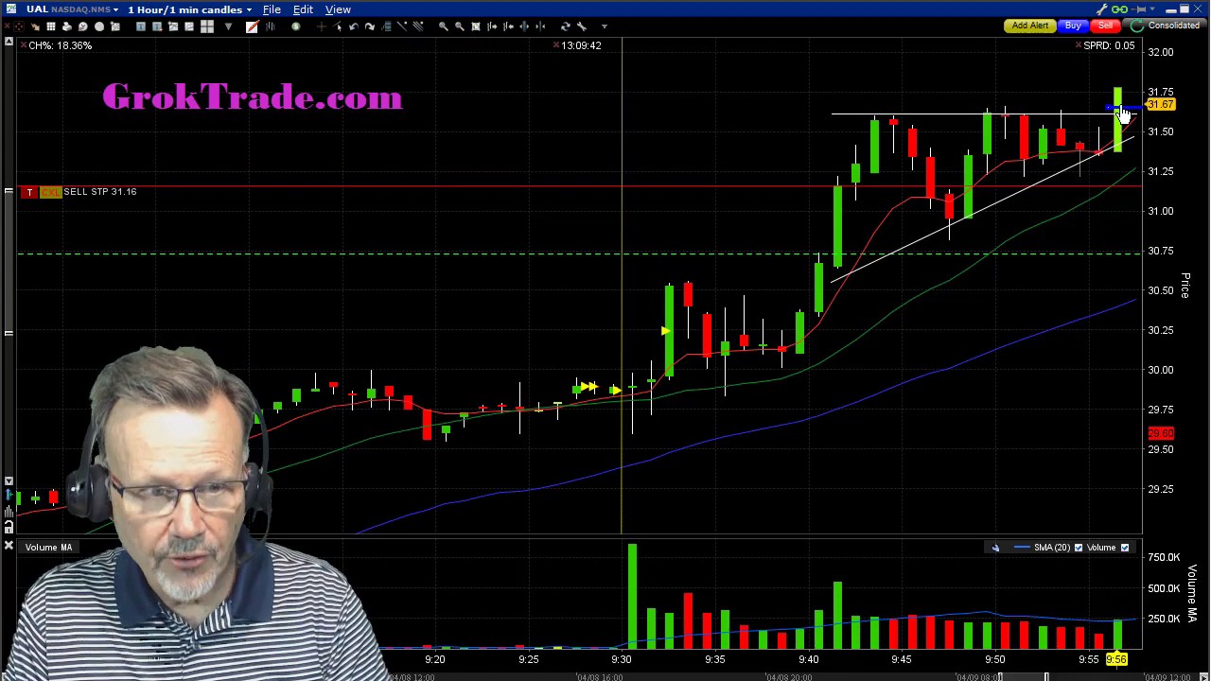
drag(1116, 192, 1115, 149)
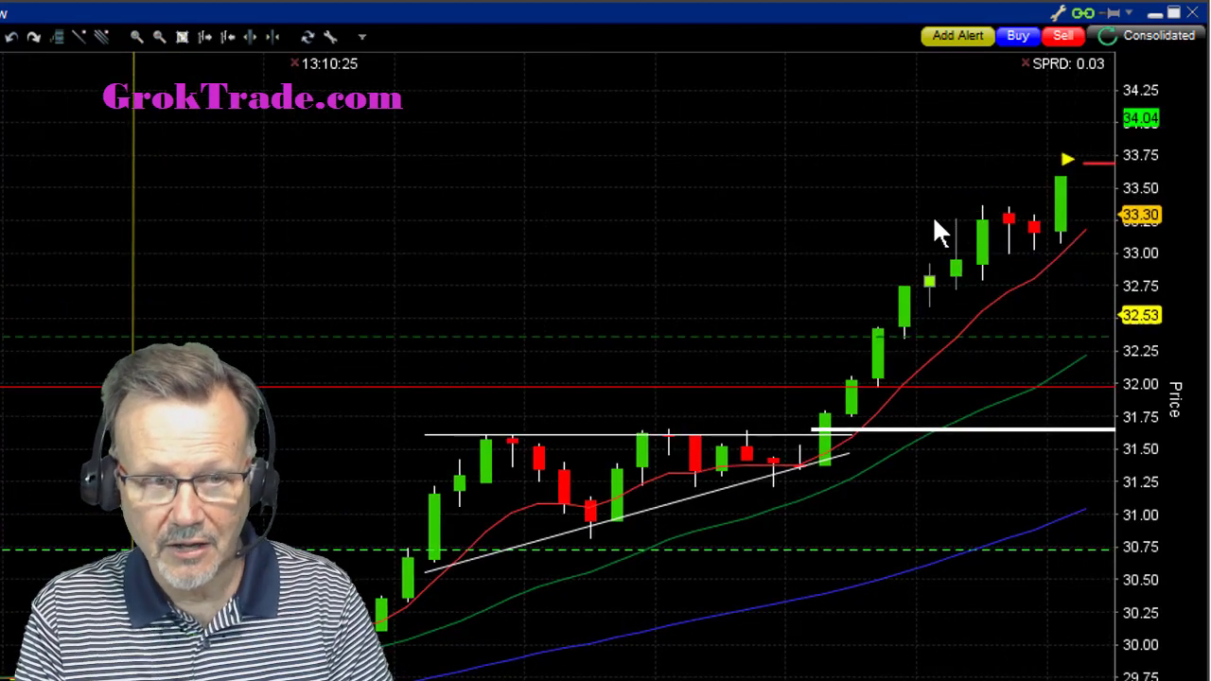
Drag a horizontal measure line at 33.25 across the latest UAL candles
drag(931, 222, 1084, 219)
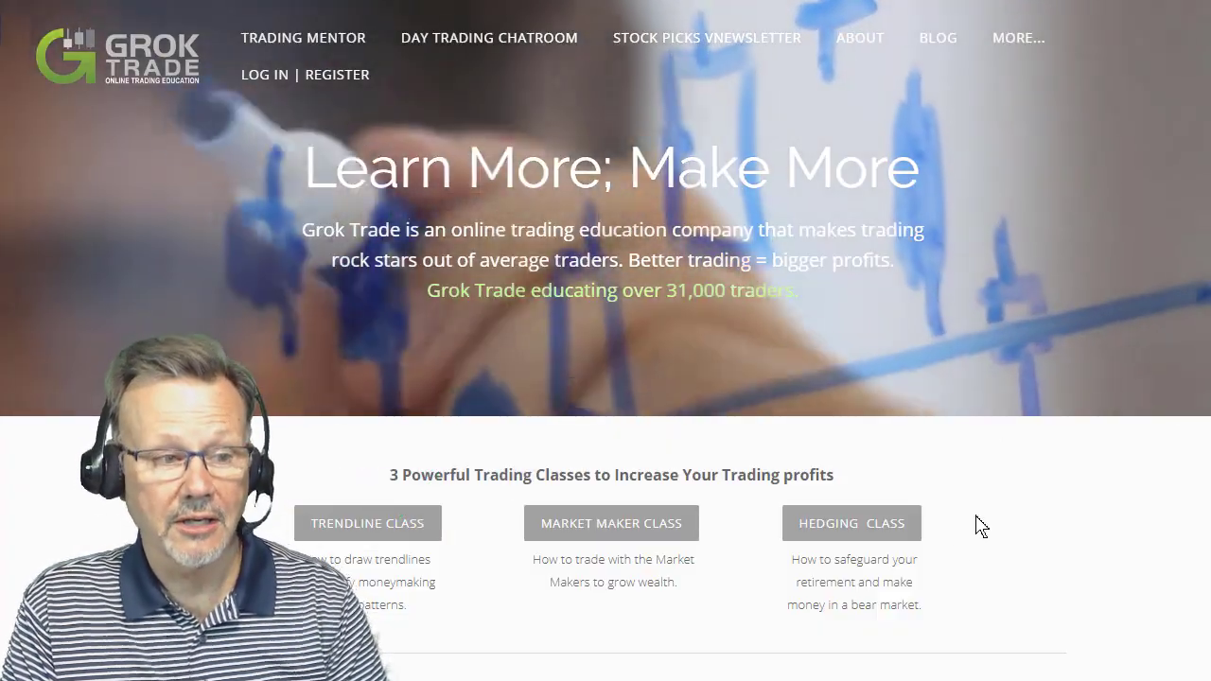
Open the Trading Mentor page and scroll through the 301 Mentorship section
scroll(442, 92, down, 1)
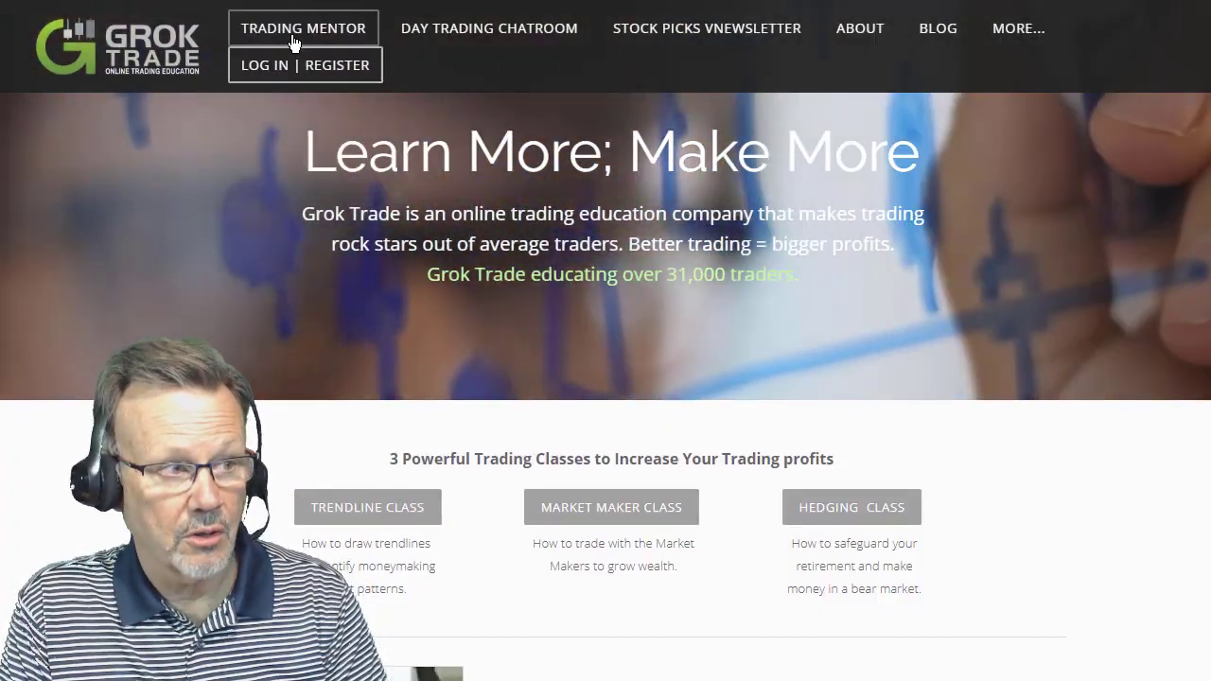
click(296, 30)
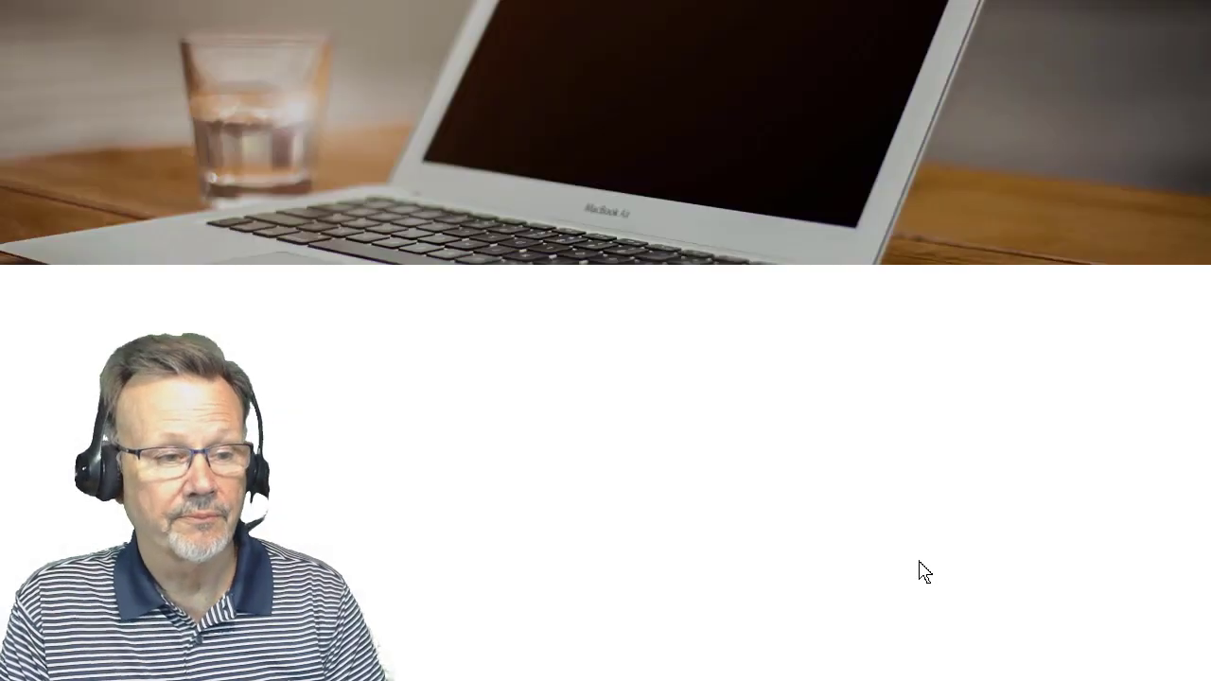
scroll(1085, 544, down, 3)
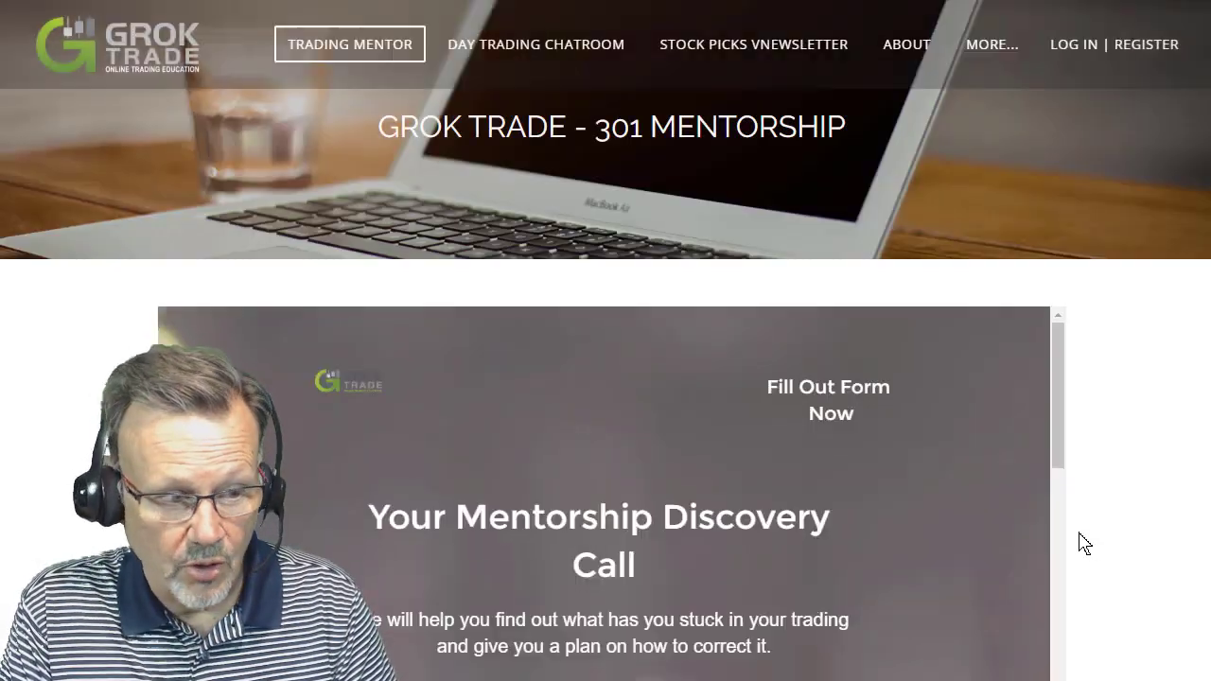
scroll(1085, 547, down, 1)
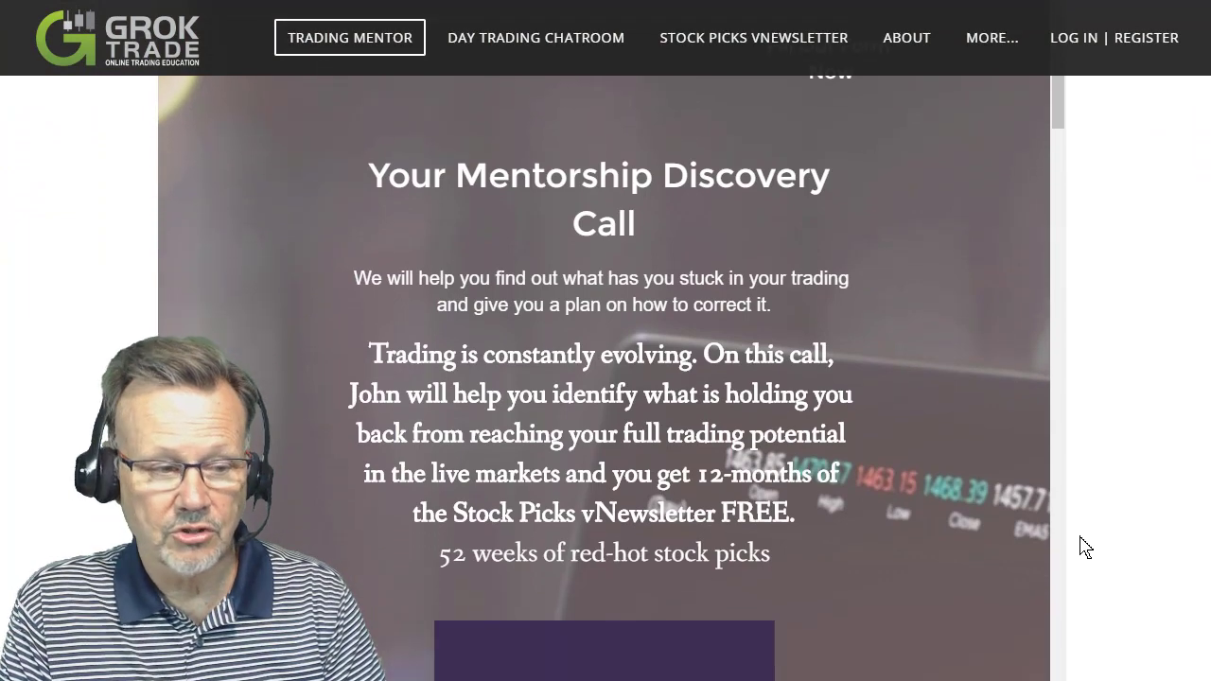
scroll(831, 455, down, 6)
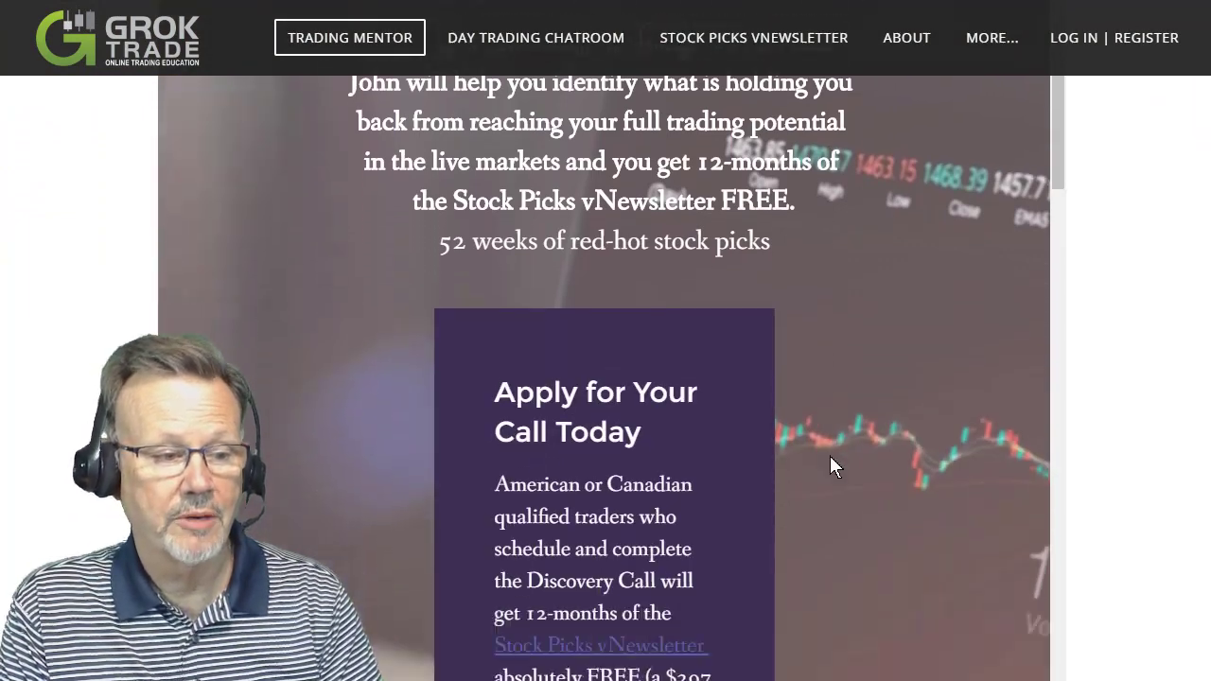
scroll(831, 456, down, 3)
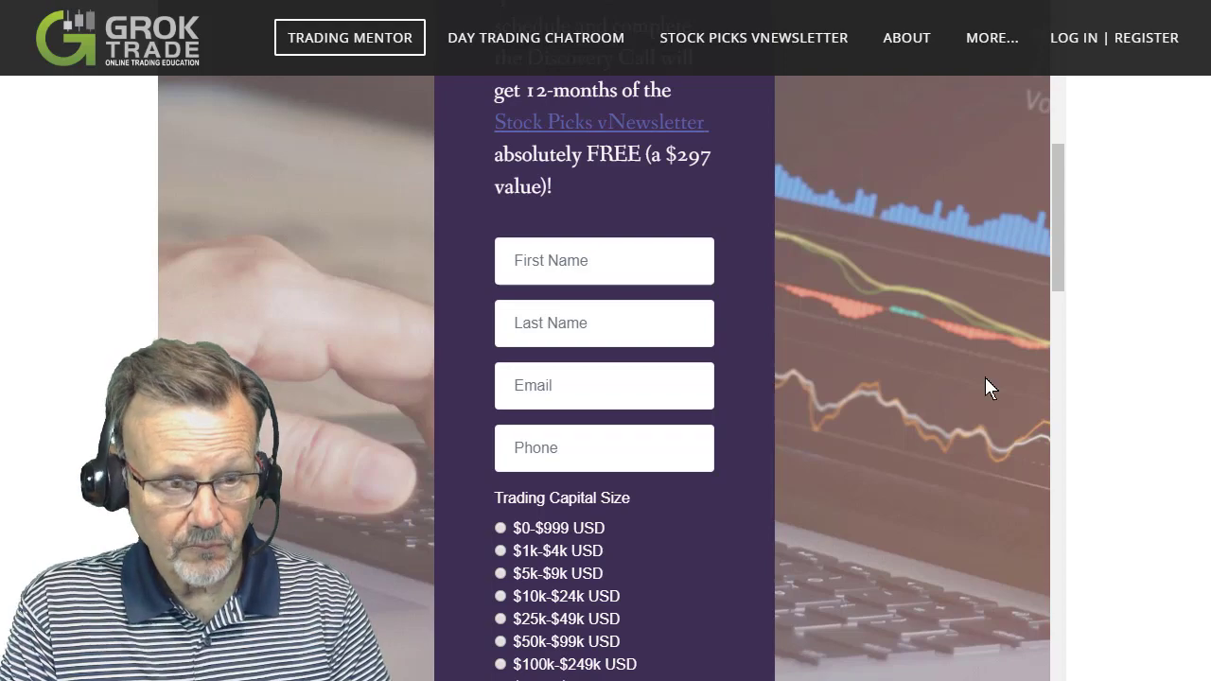
Continue down past the 201 course section to the 89% of retail traders statistic
scroll(985, 379, down, 10)
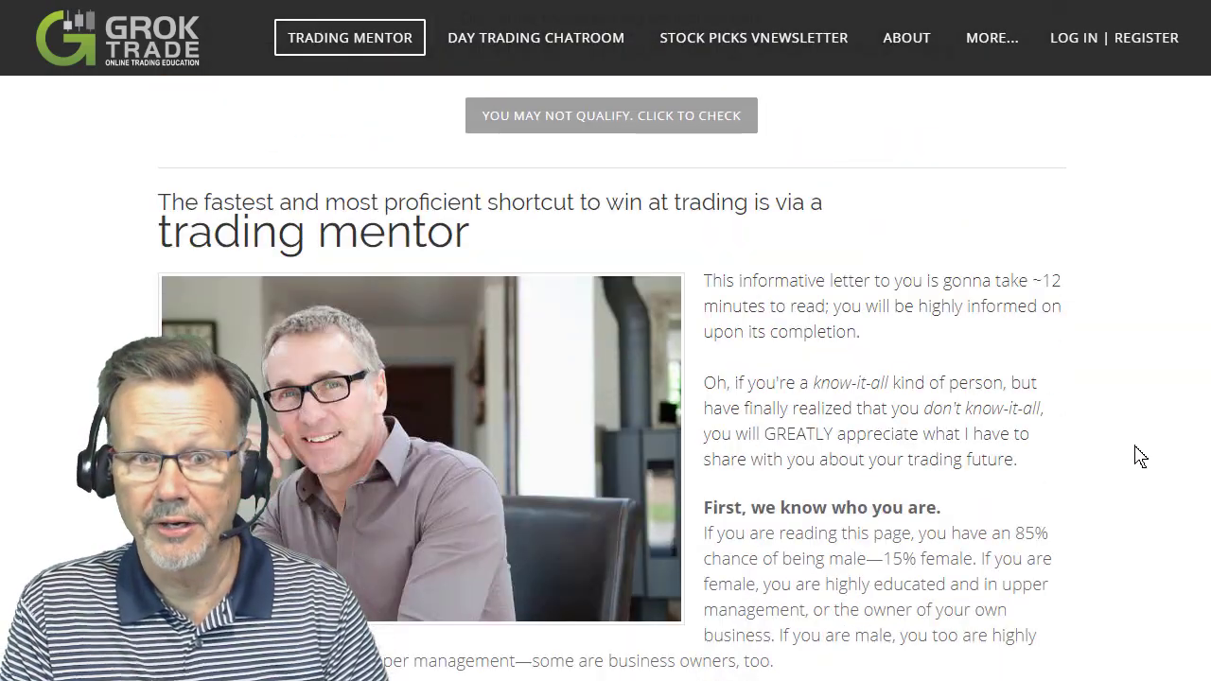
scroll(1141, 457, down, 5)
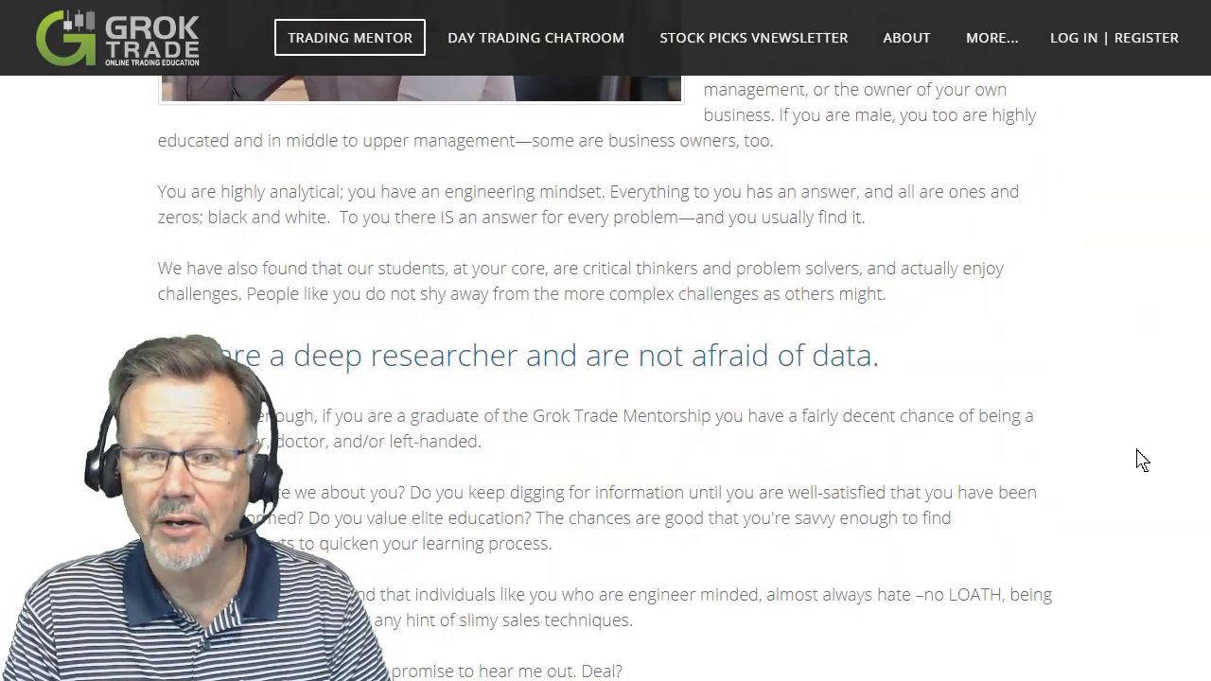
scroll(1142, 460, down, 9)
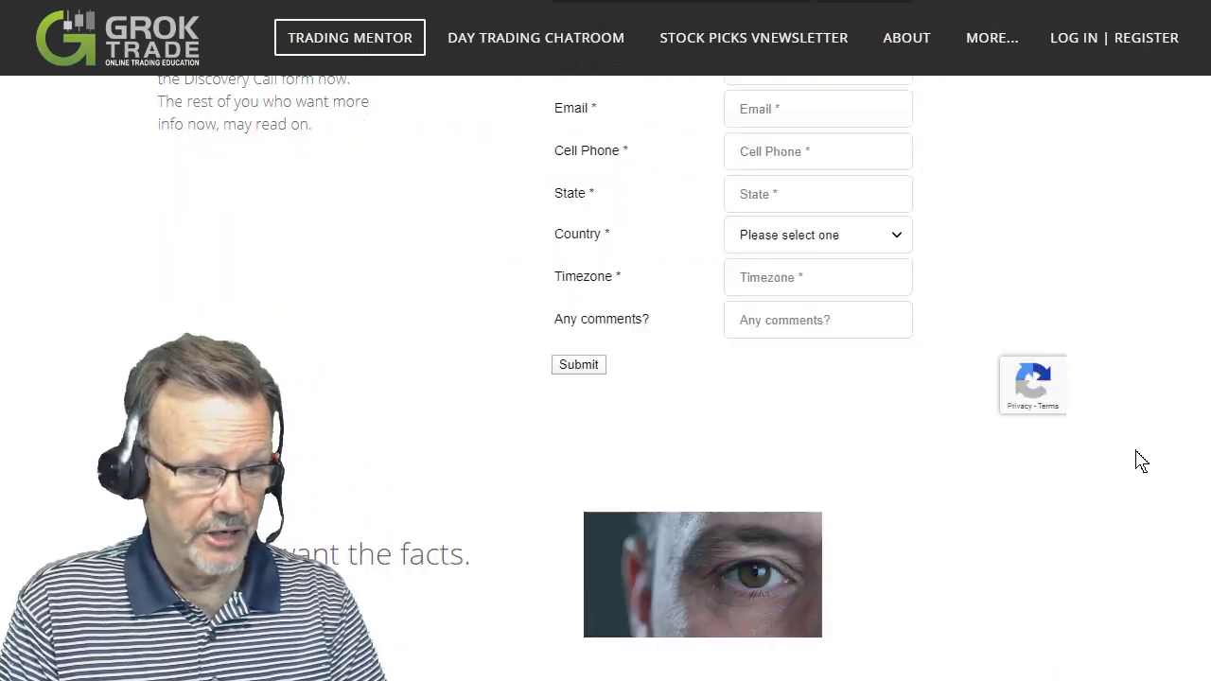
scroll(1141, 461, down, 10)
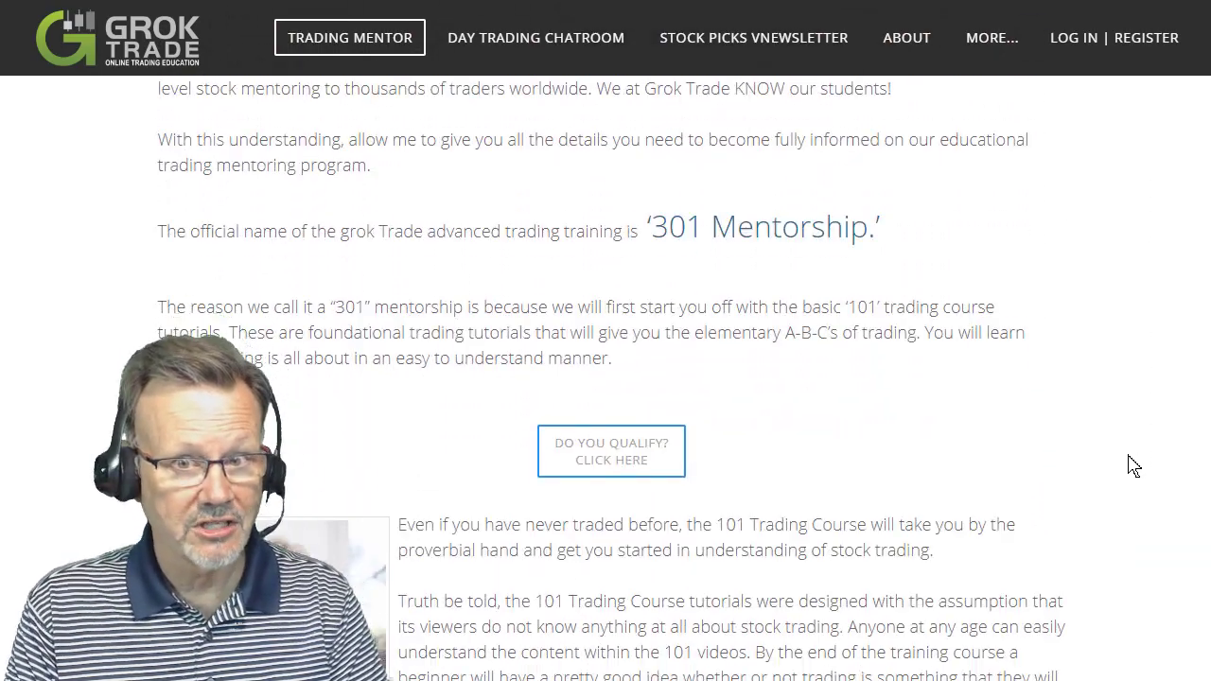
scroll(1134, 466, down, 7)
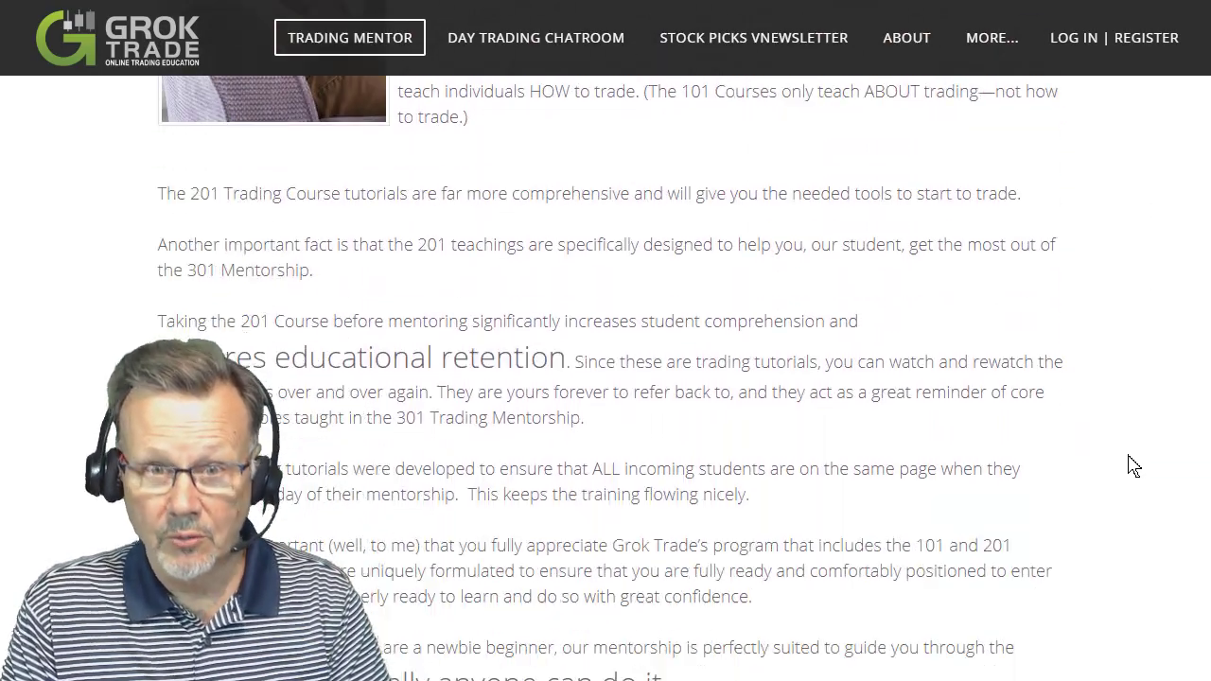
scroll(1133, 465, down, 1)
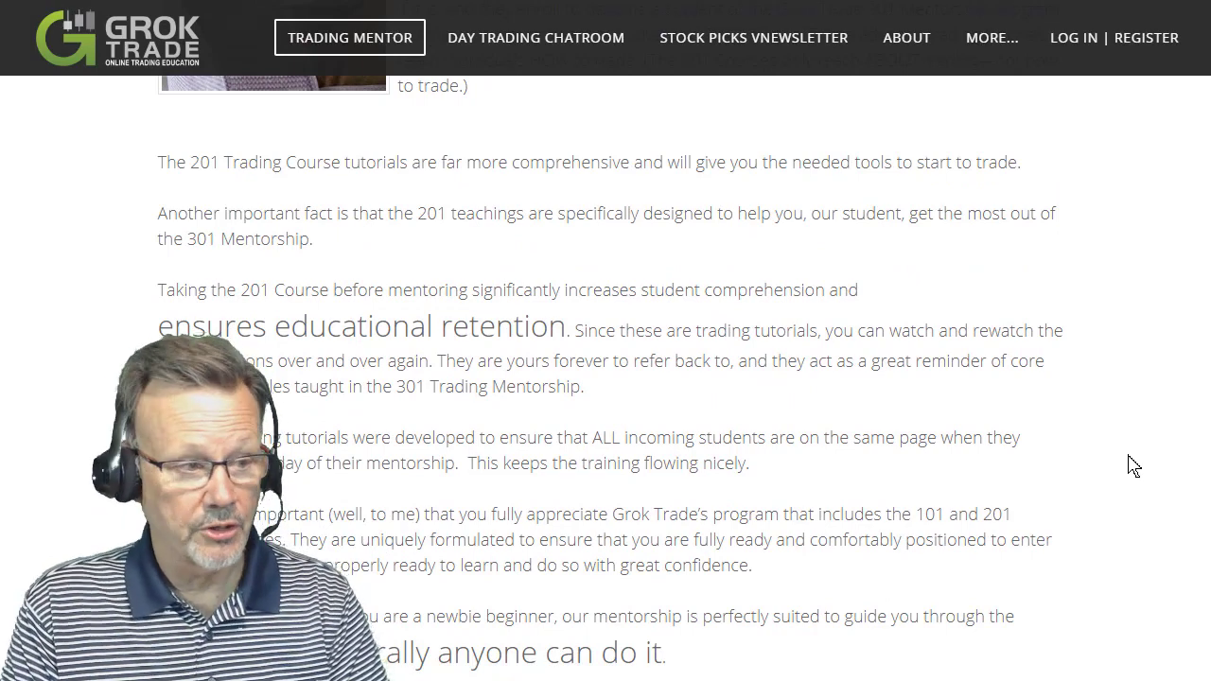
scroll(1134, 466, down, 8)
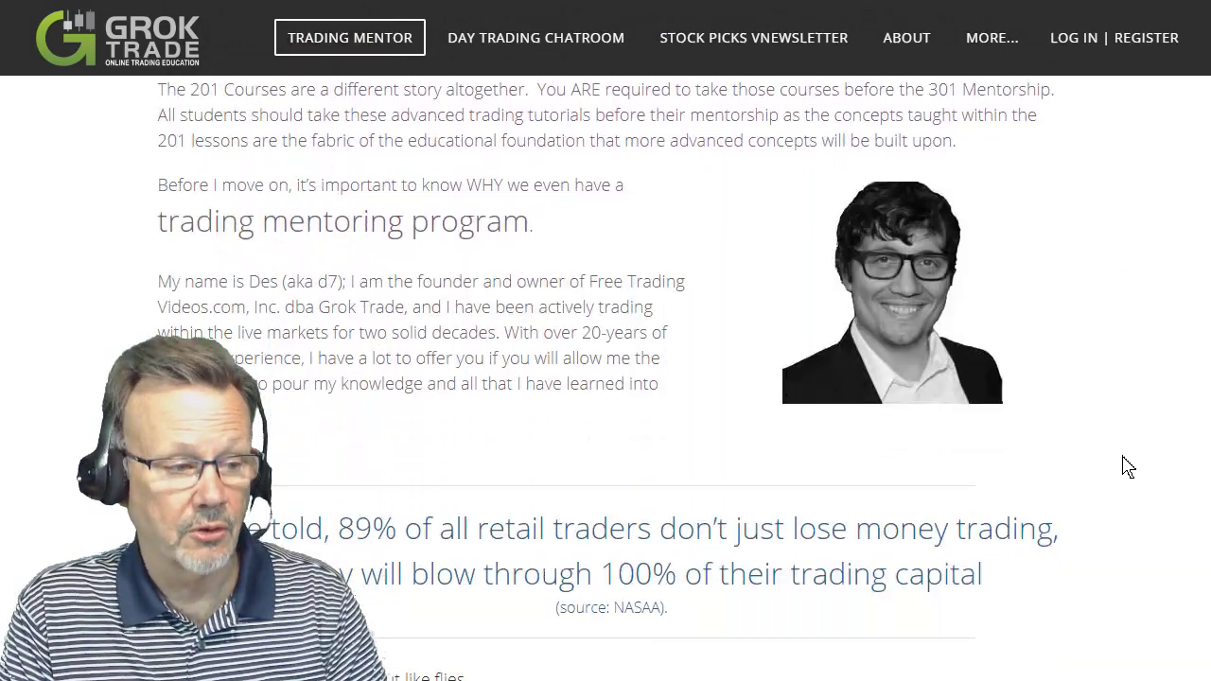
scroll(1128, 465, down, 2)
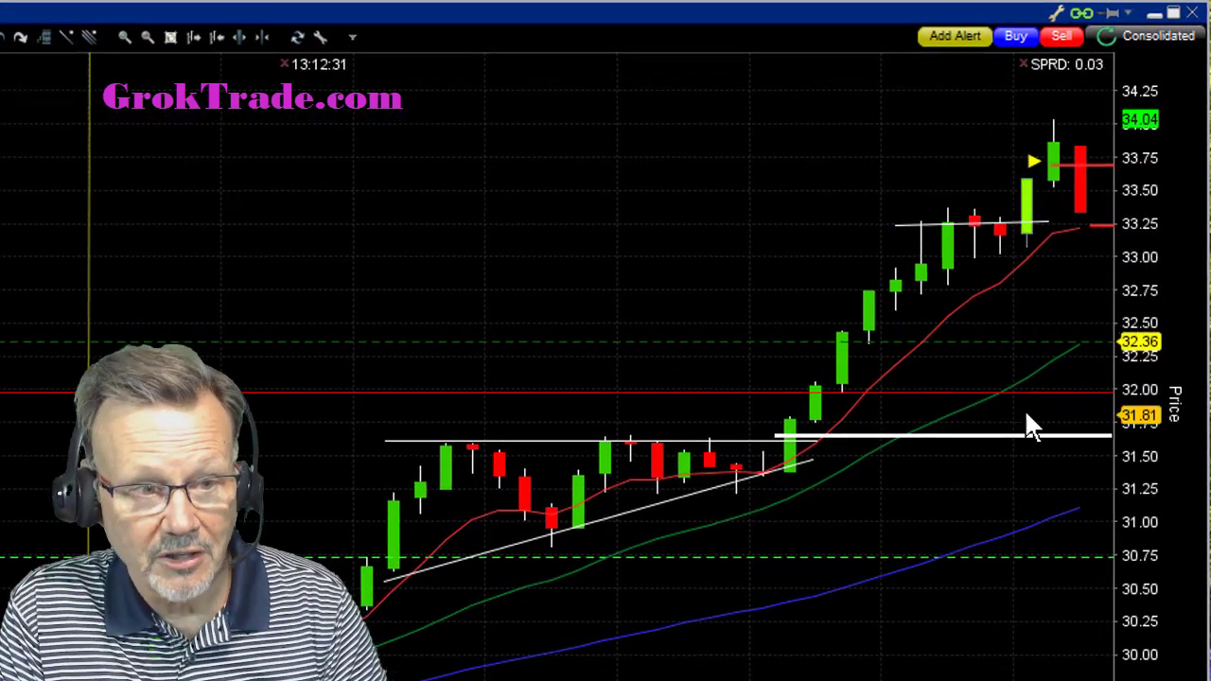
Raise the UAL stop line from 32.00 to 33.25 and scroll the chart to newer bars
drag(965, 398, 1009, 225)
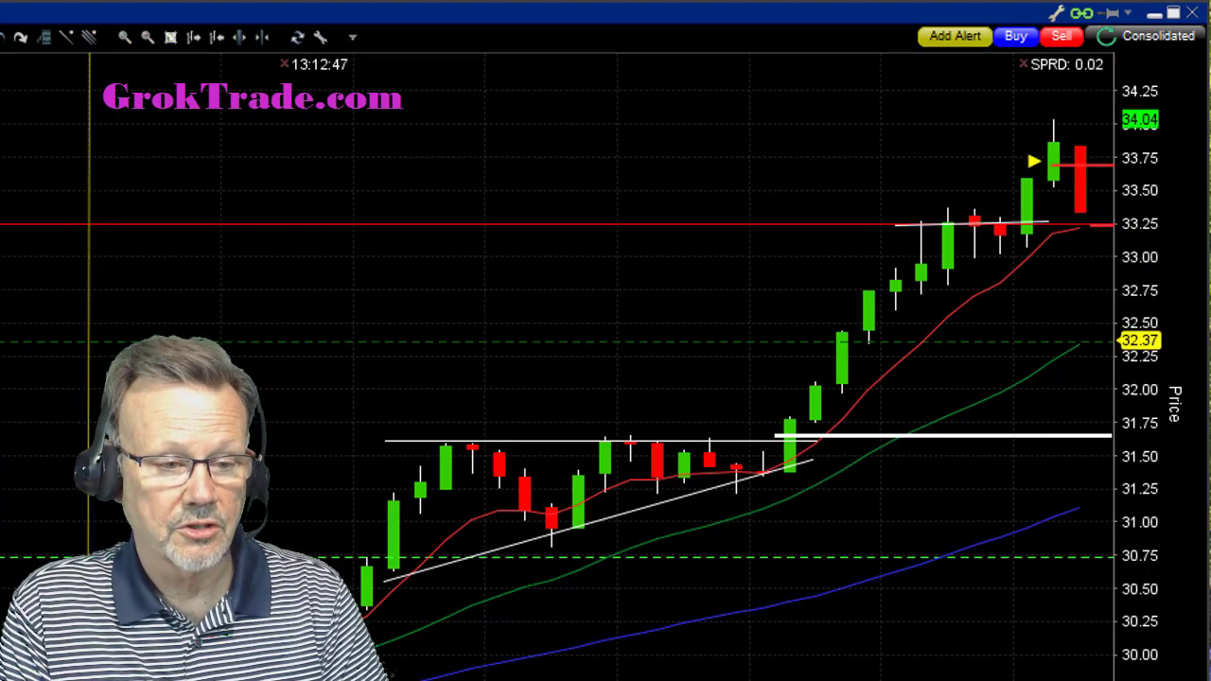
scroll(662, 379, right, 3)
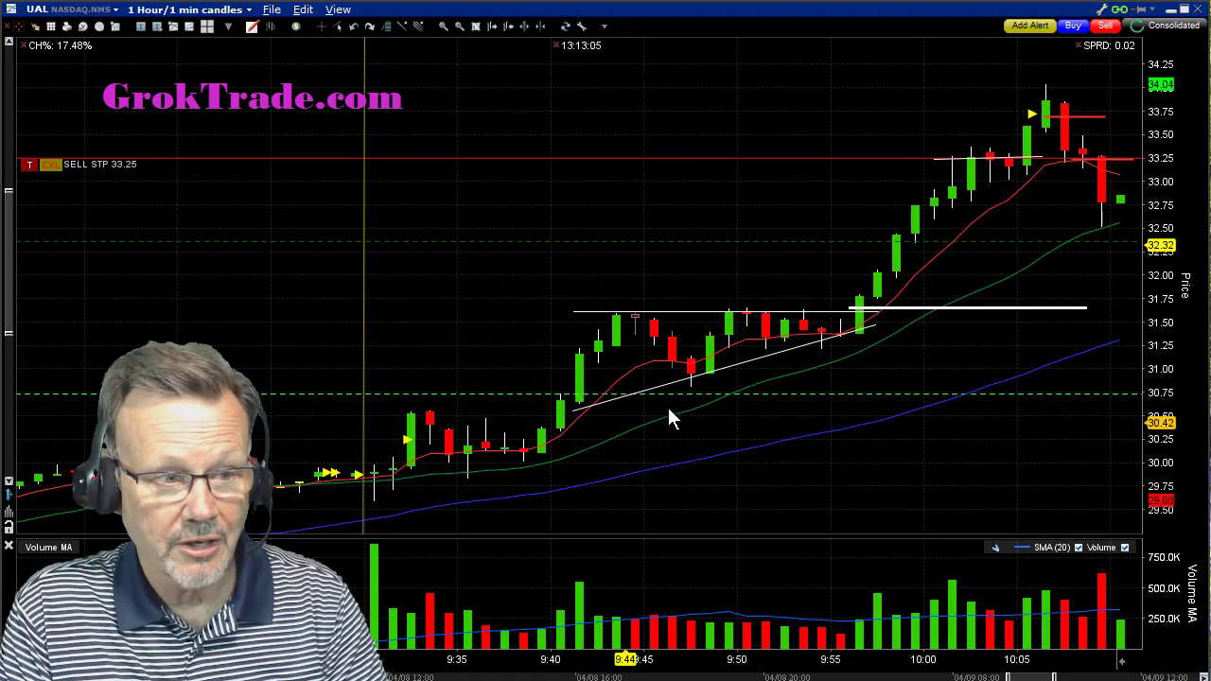
Select the rising UAL triangle trendline to view its slope, then deselect it
click(872, 328)
click(847, 349)
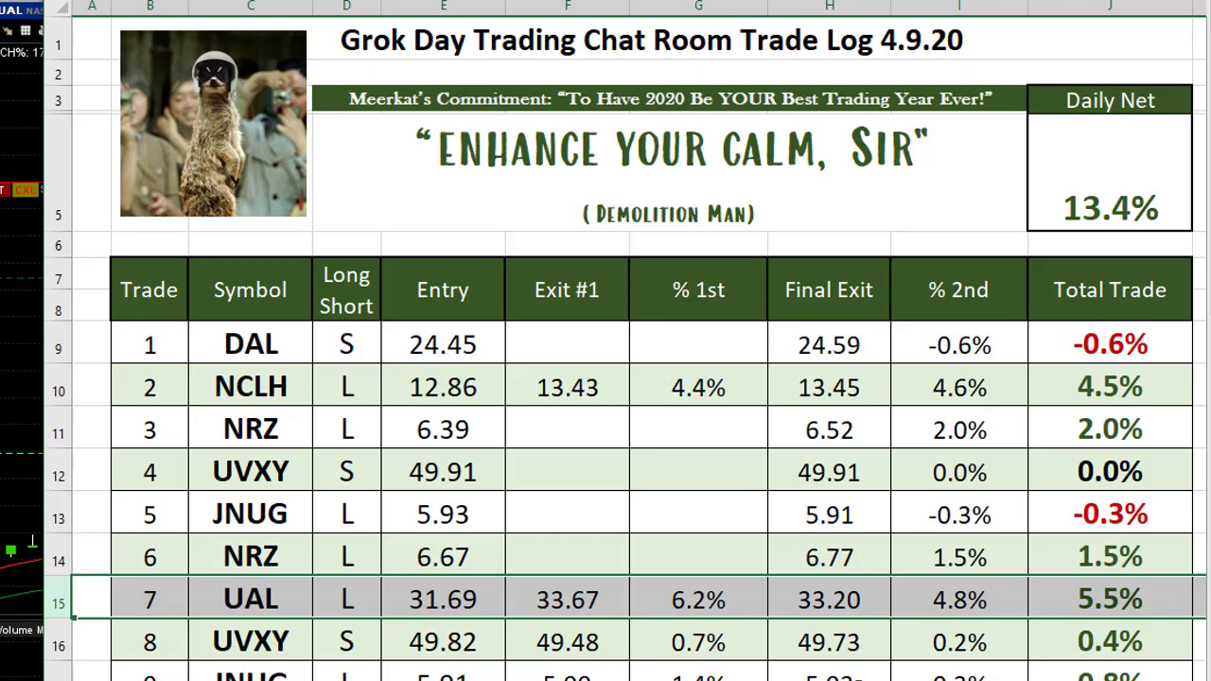
Highlight the NCLH row's 4.5% and UAL's 5.5% results, then scroll to the Weekly GrokStar log
scroll(227, 508, down, 1)
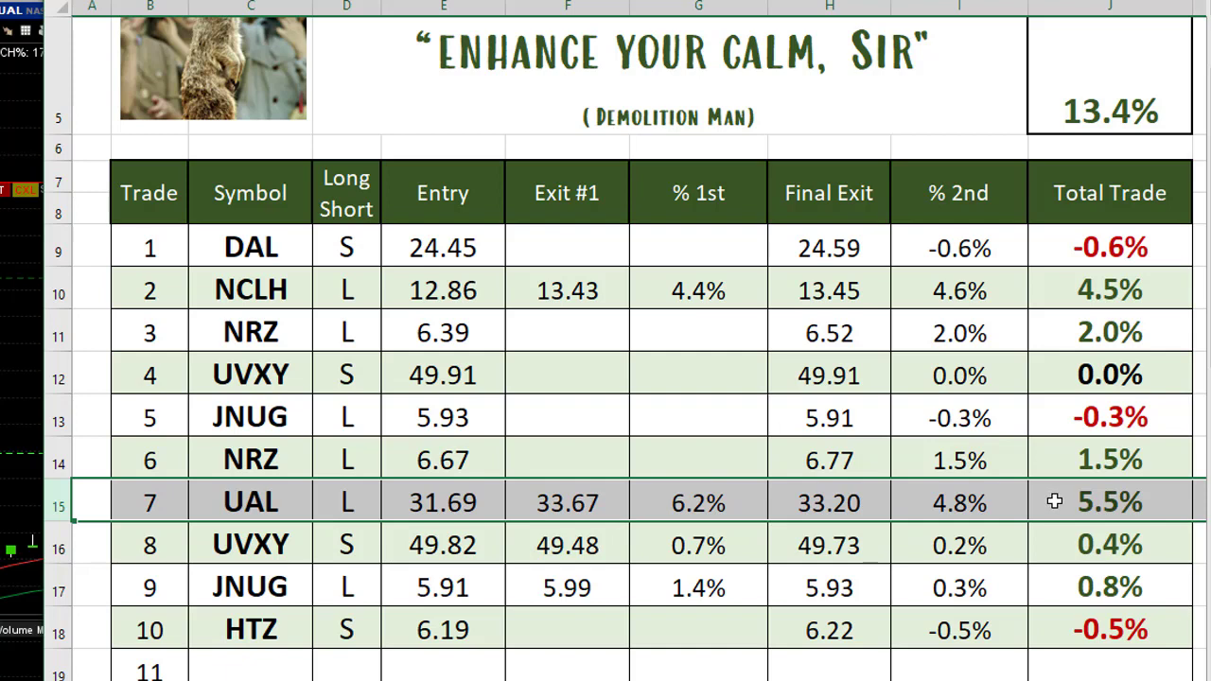
click(60, 295)
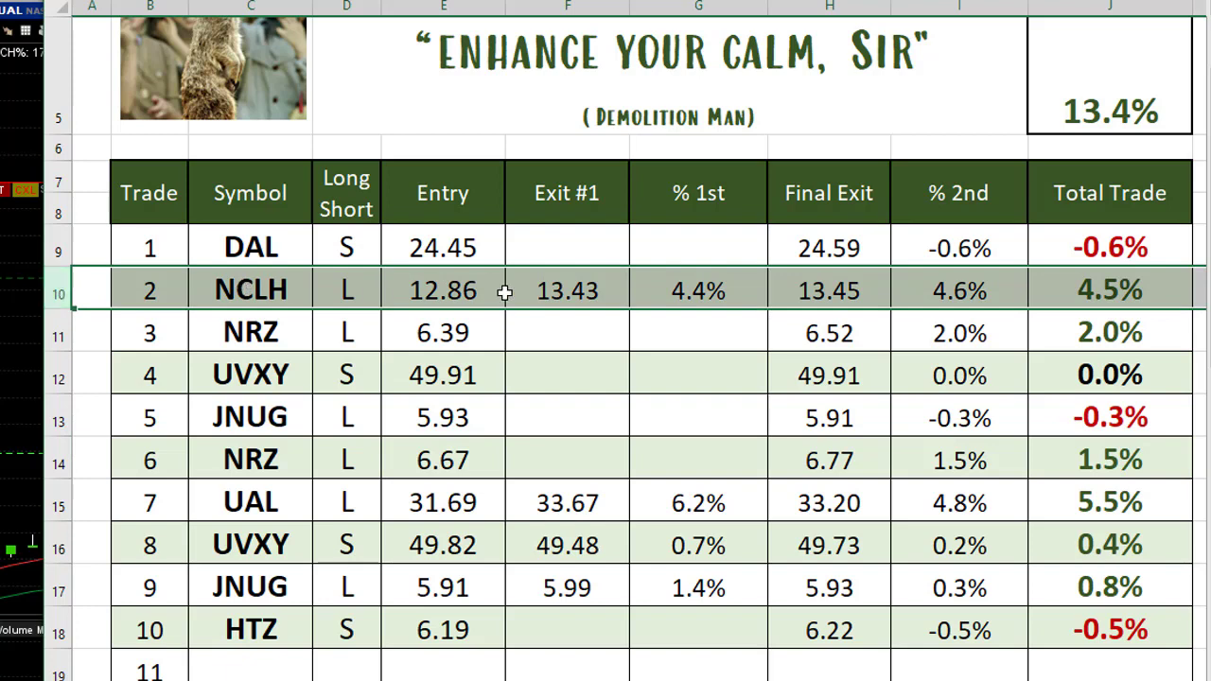
click(1076, 296)
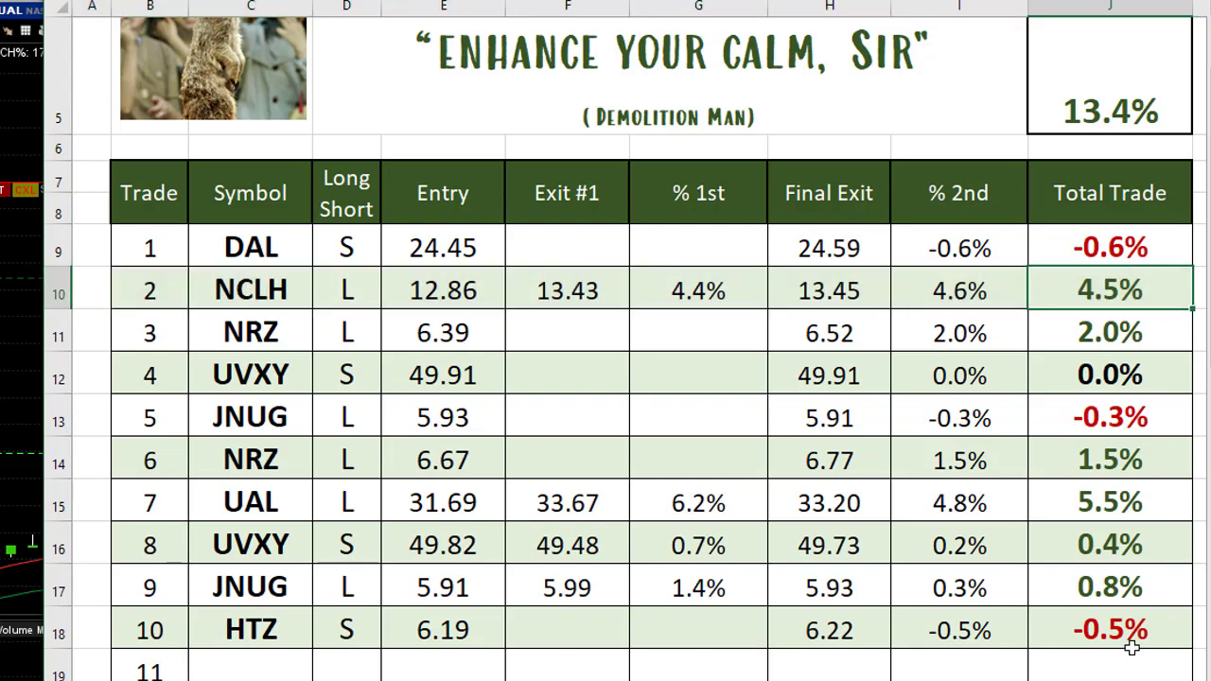
click(1100, 513)
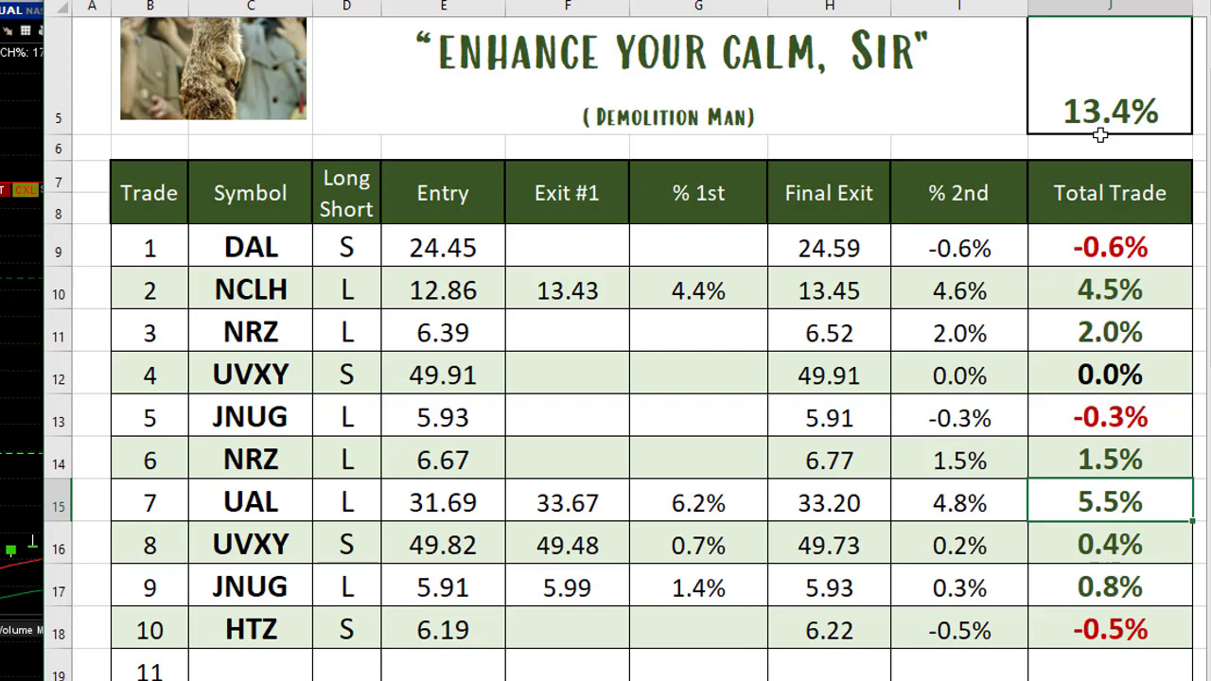
scroll(1100, 135, down, 2)
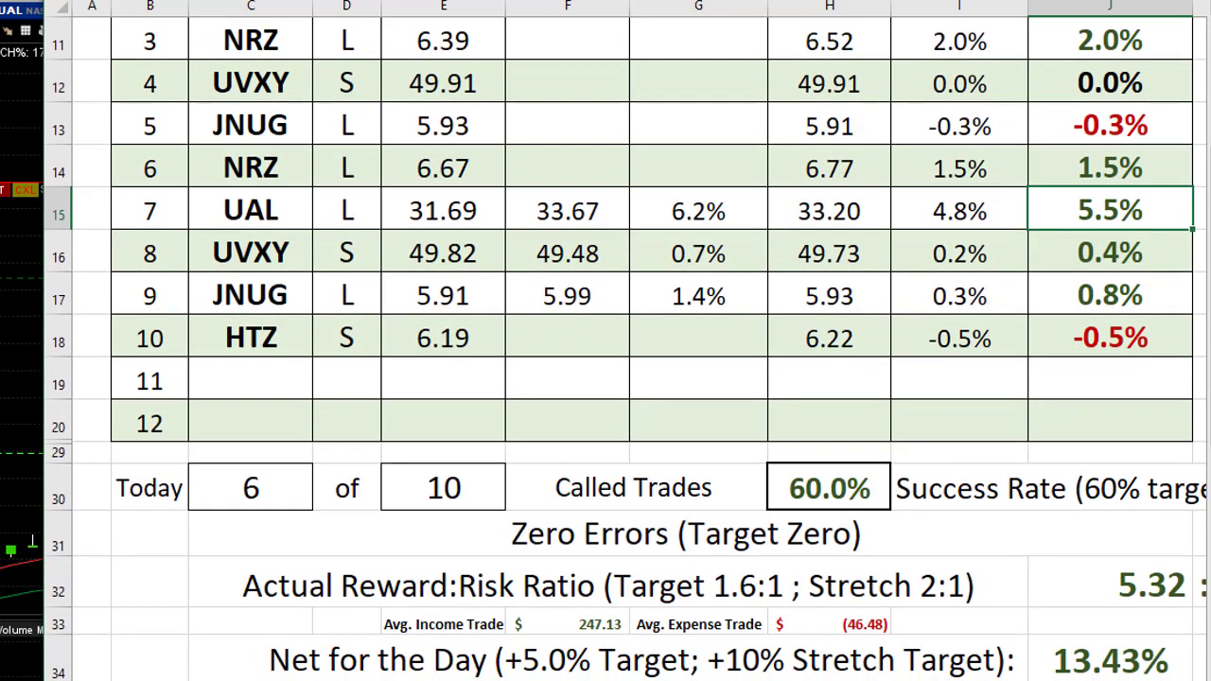
scroll(624, 350, down, 1)
scroll(624, 350, down, 5)
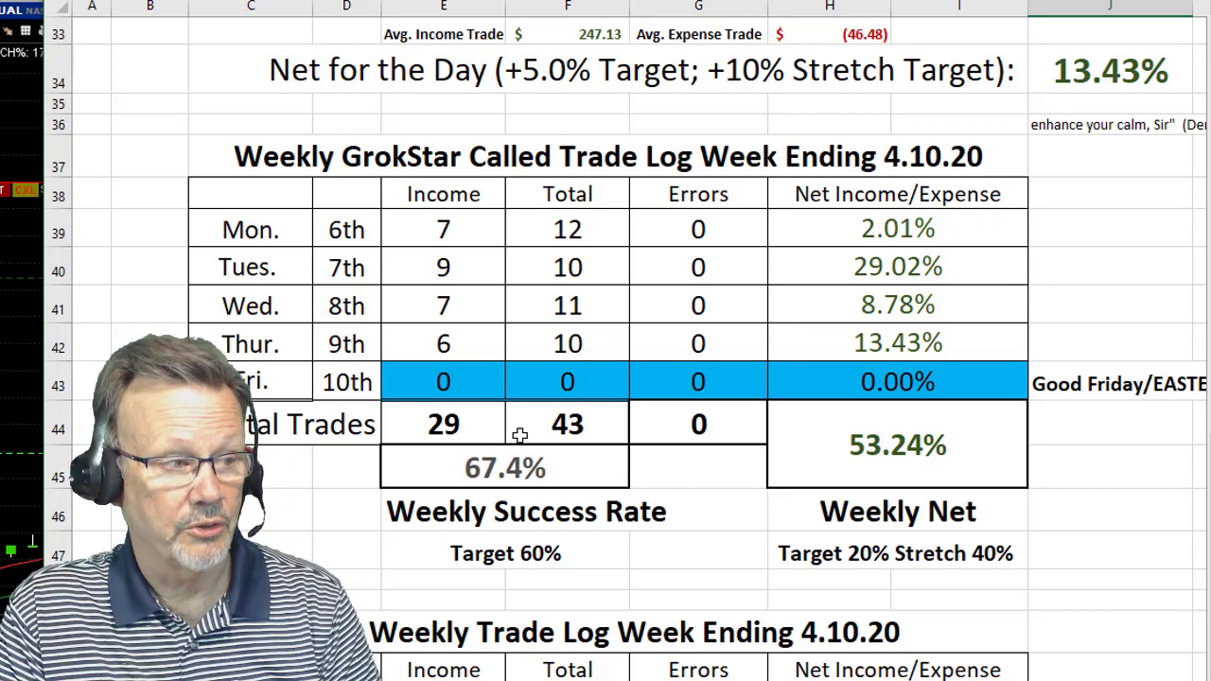
Highlight the 53.24% weekly net, 67.4% success rate and 60% success target
click(866, 445)
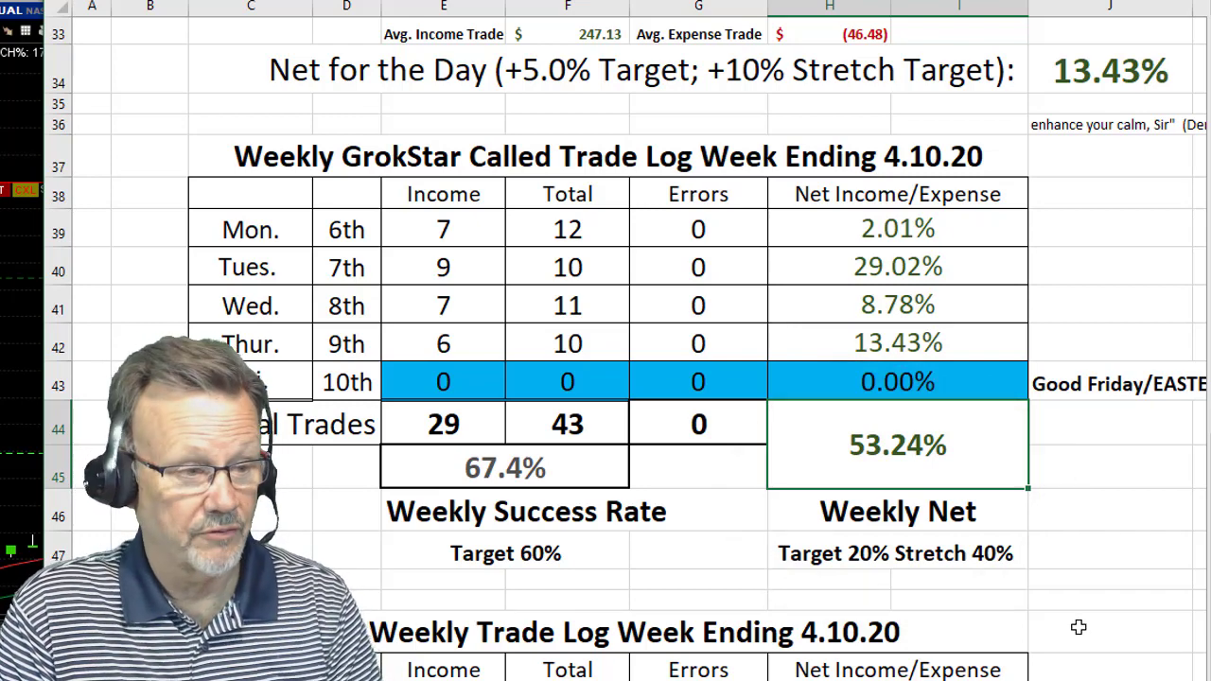
click(466, 478)
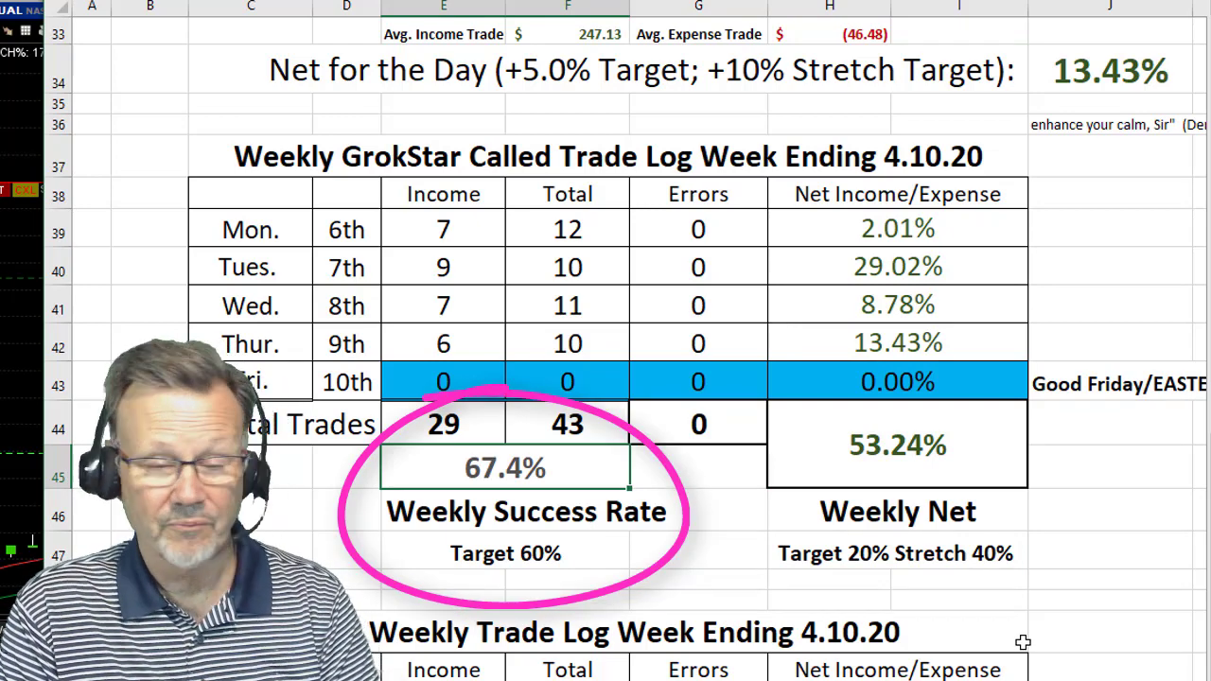
click(477, 562)
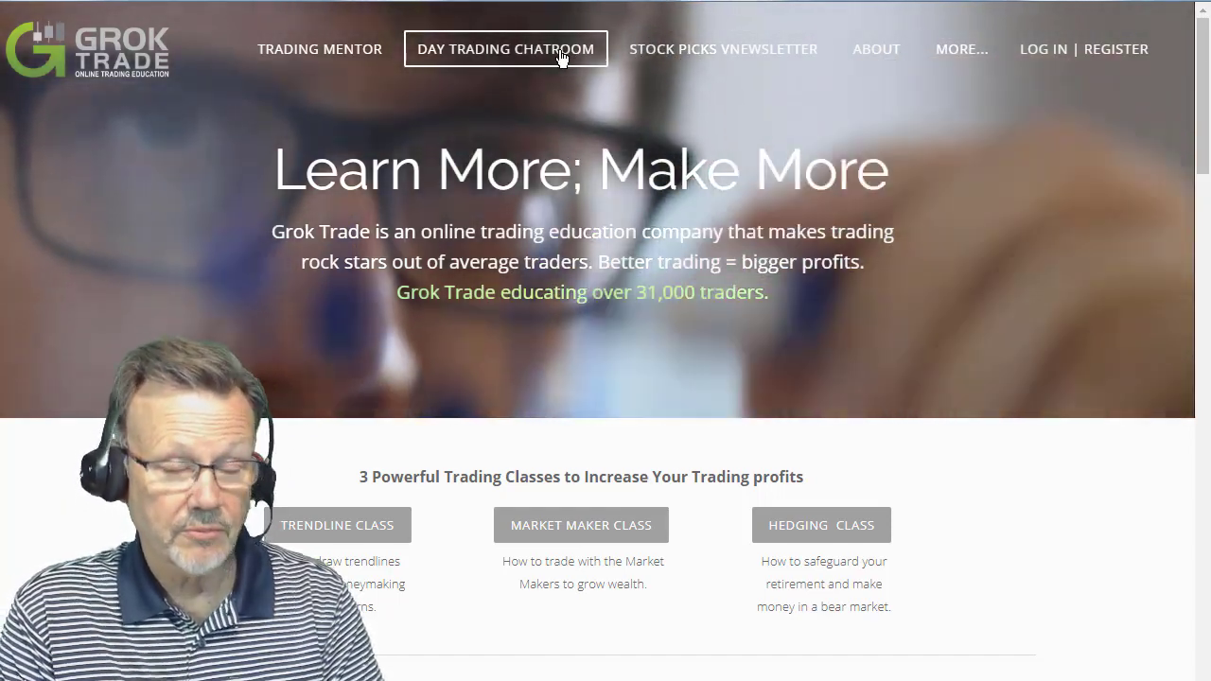
Open the Day Trading Chatroom page and scroll down to the Join Now subscription options
click(563, 53)
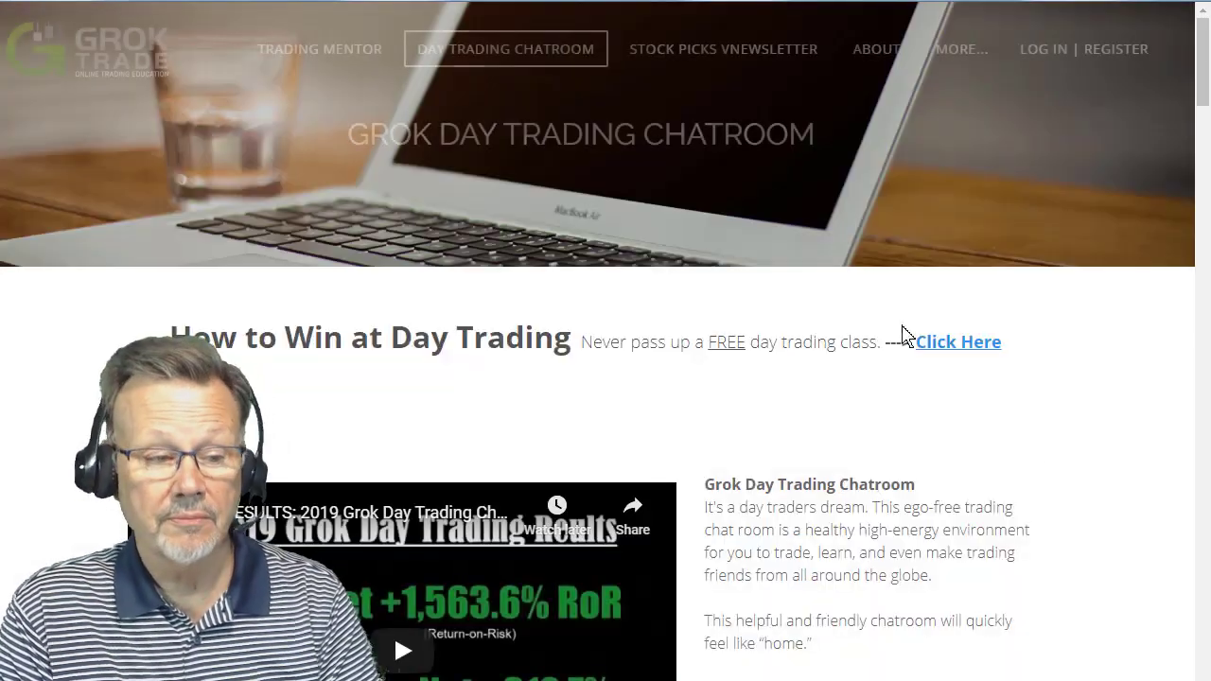
scroll(1100, 412, down, 3)
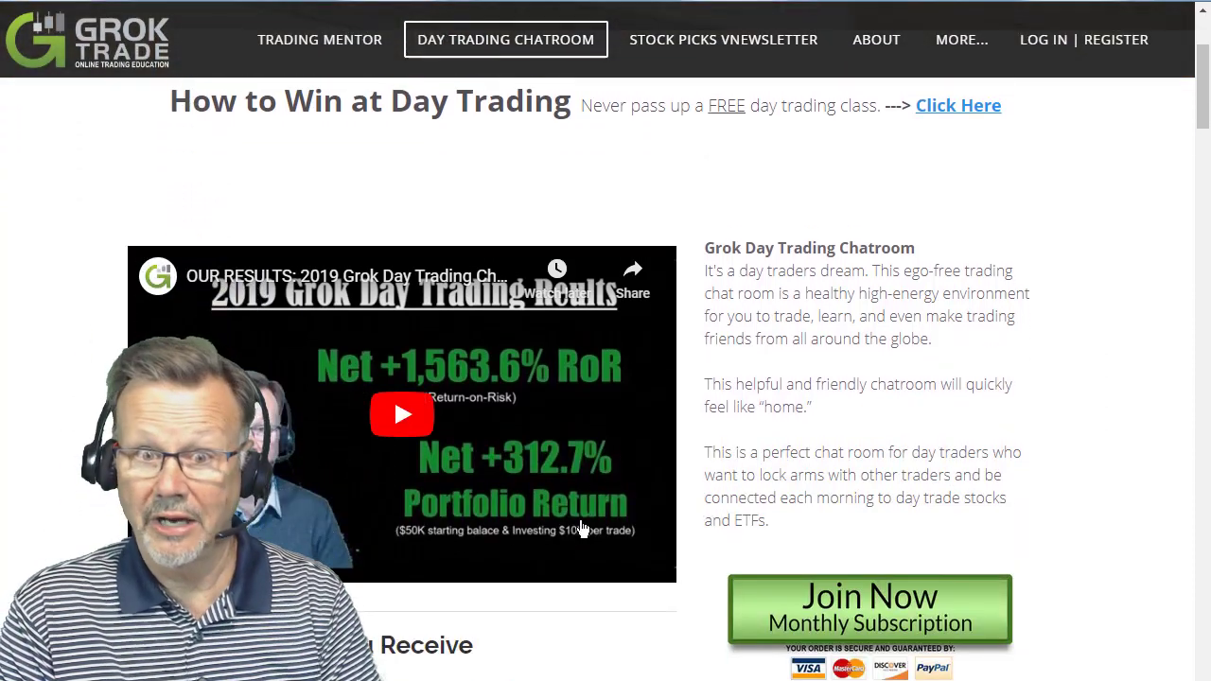
scroll(1179, 430, down, 3)
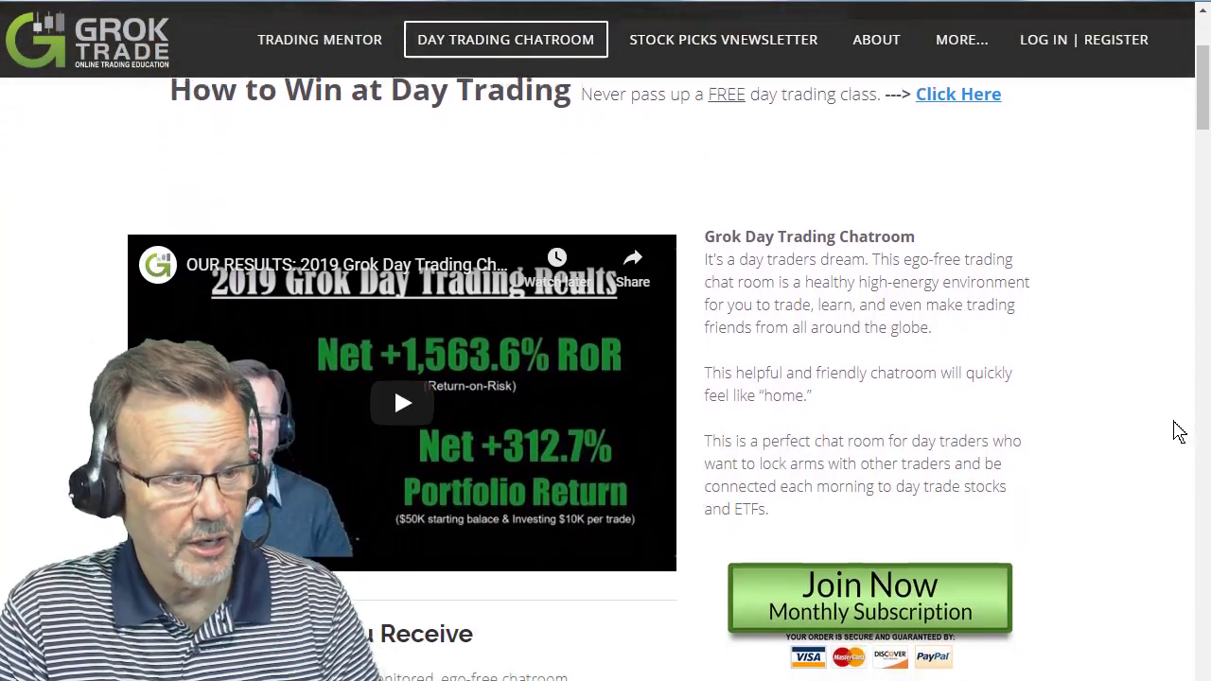